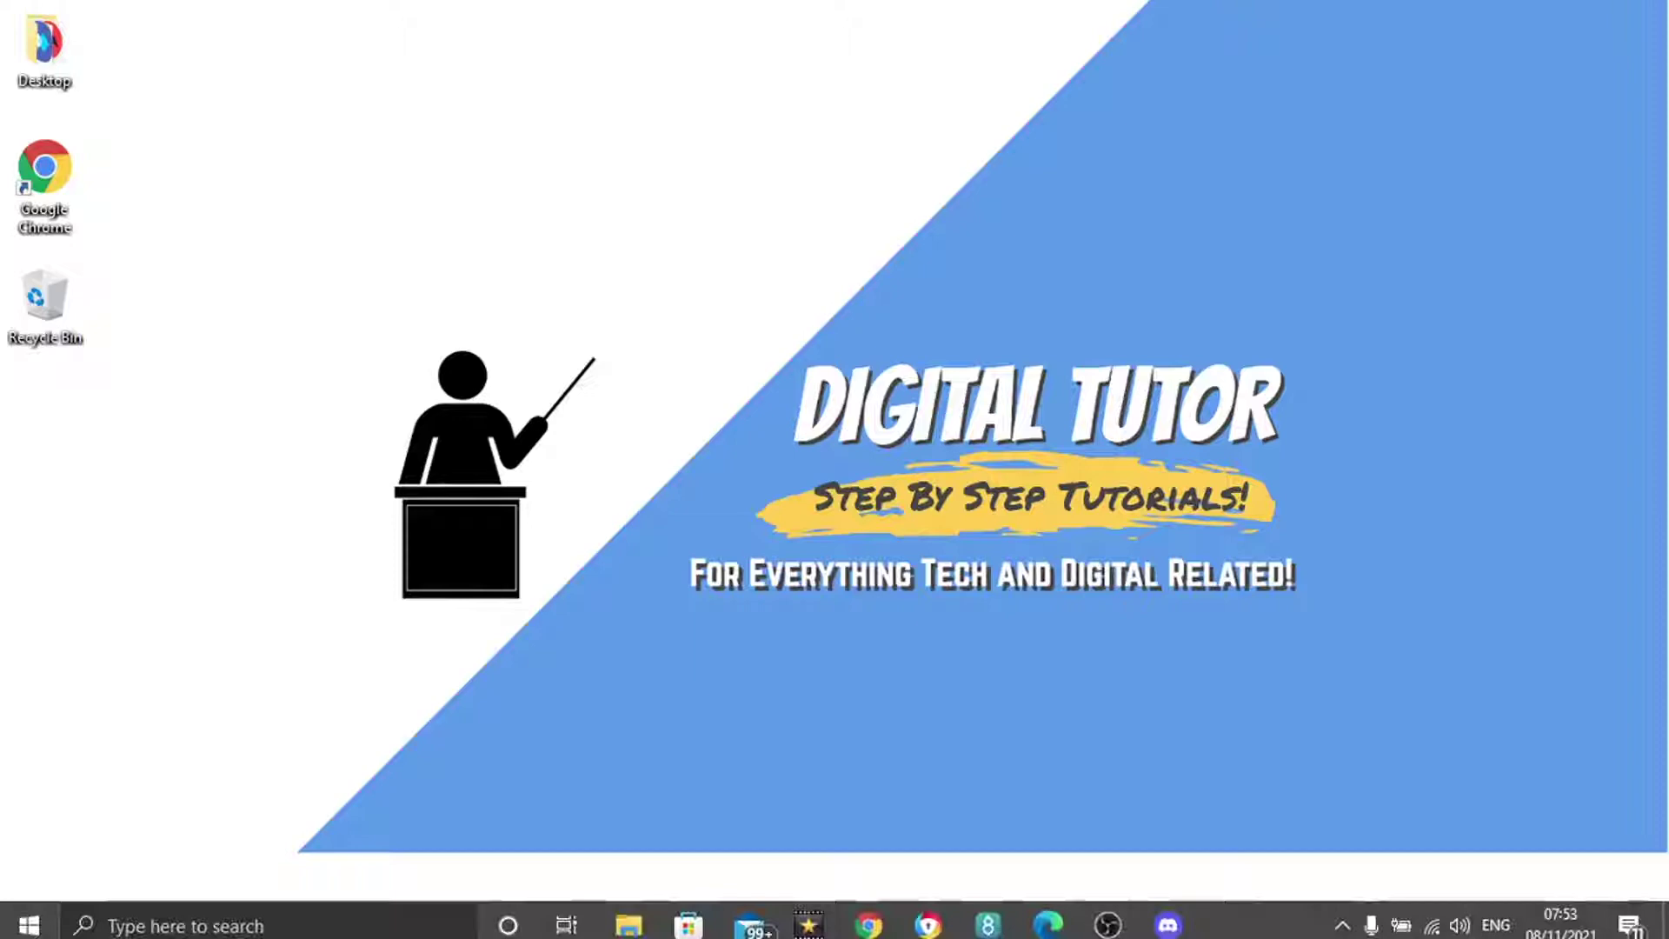
Close the Discord window and quit the Discord process still running in the background, dismissing the mail notification.
{"action": "left_click", "coordinate": [1166, 917]}
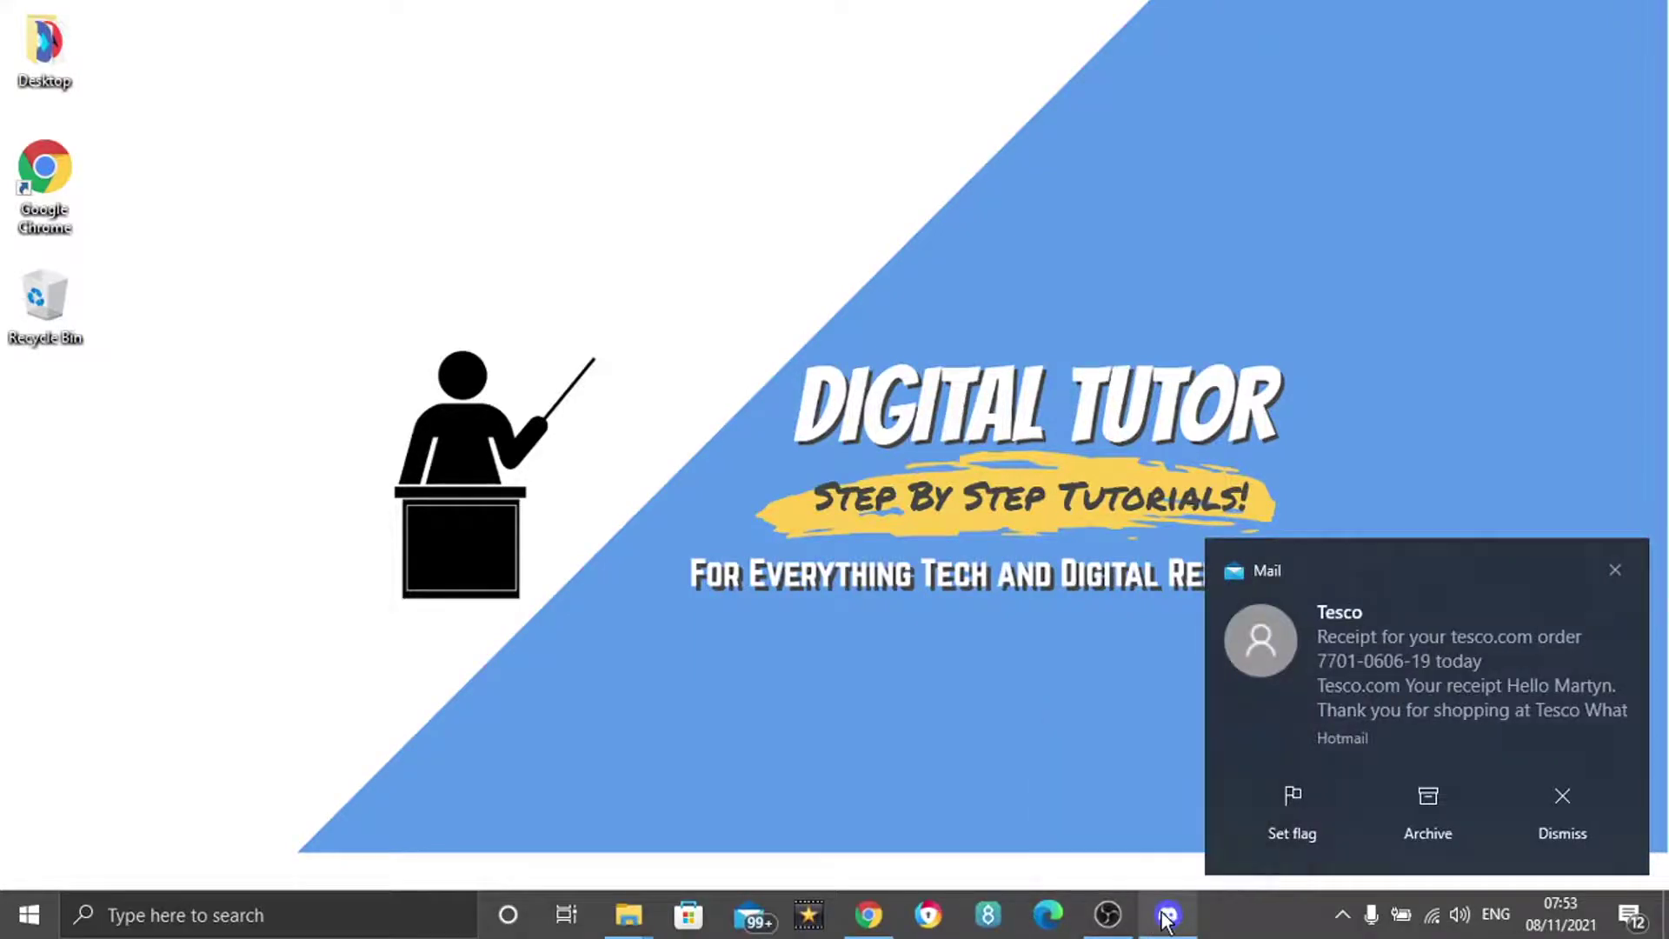
{"action": "left_click", "coordinate": [1300, 153]}
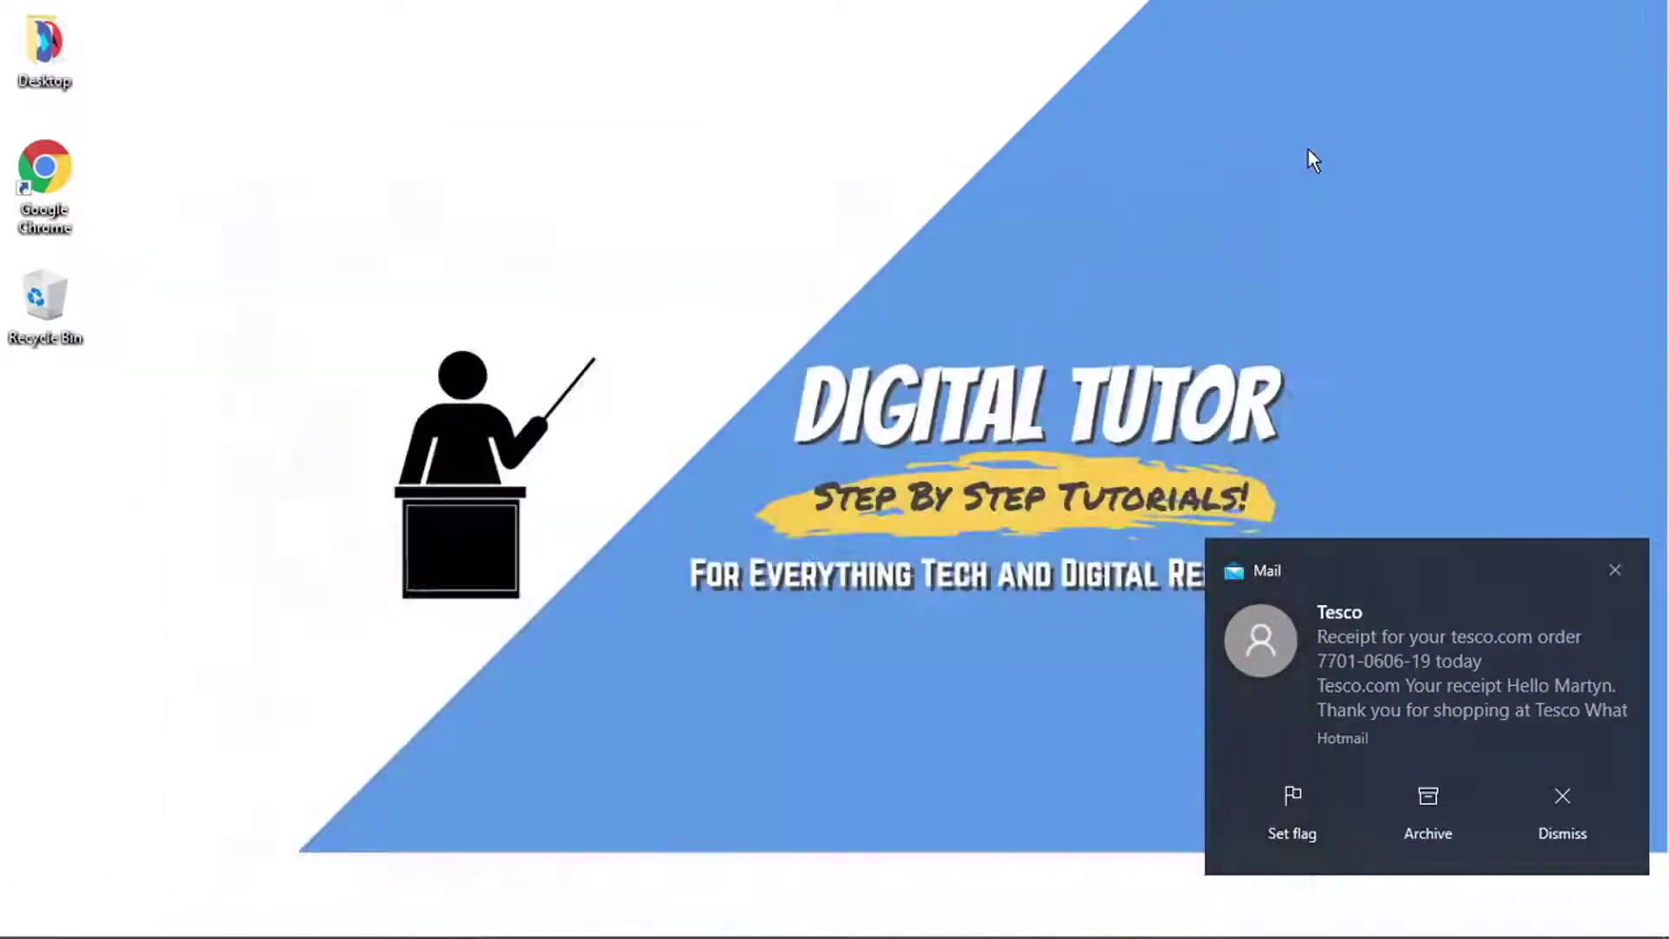
{"action": "left_click", "coordinate": [1616, 570]}
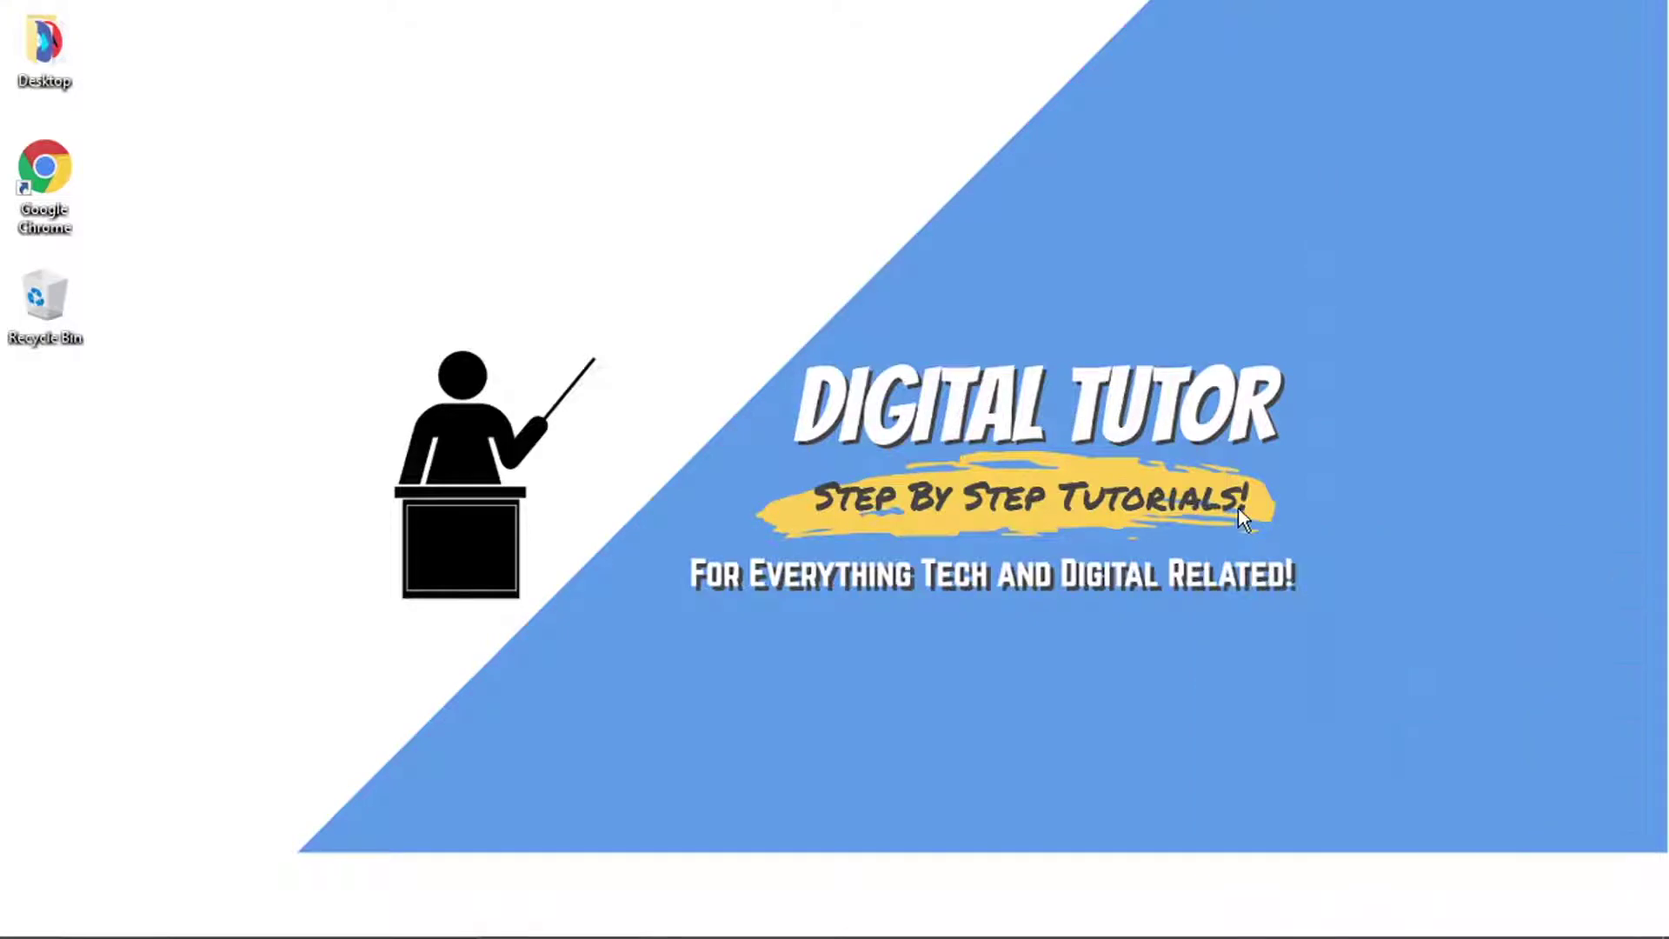
{"action": "left_click", "coordinate": [1344, 917]}
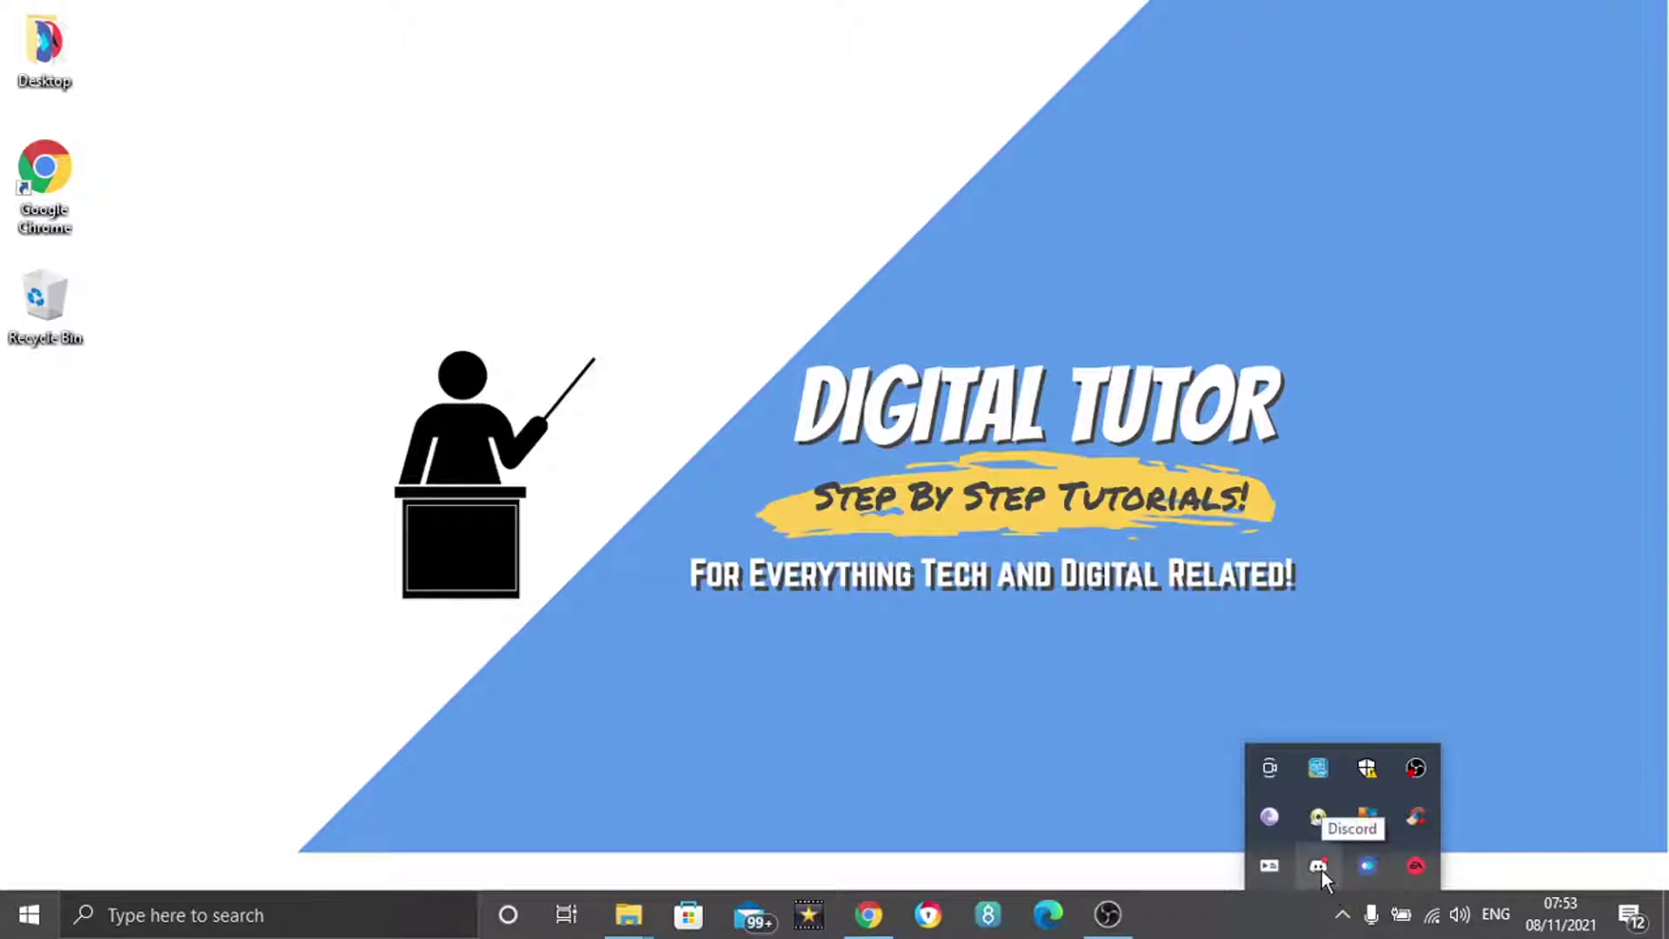
{"action": "right_click", "coordinate": [1312, 862]}
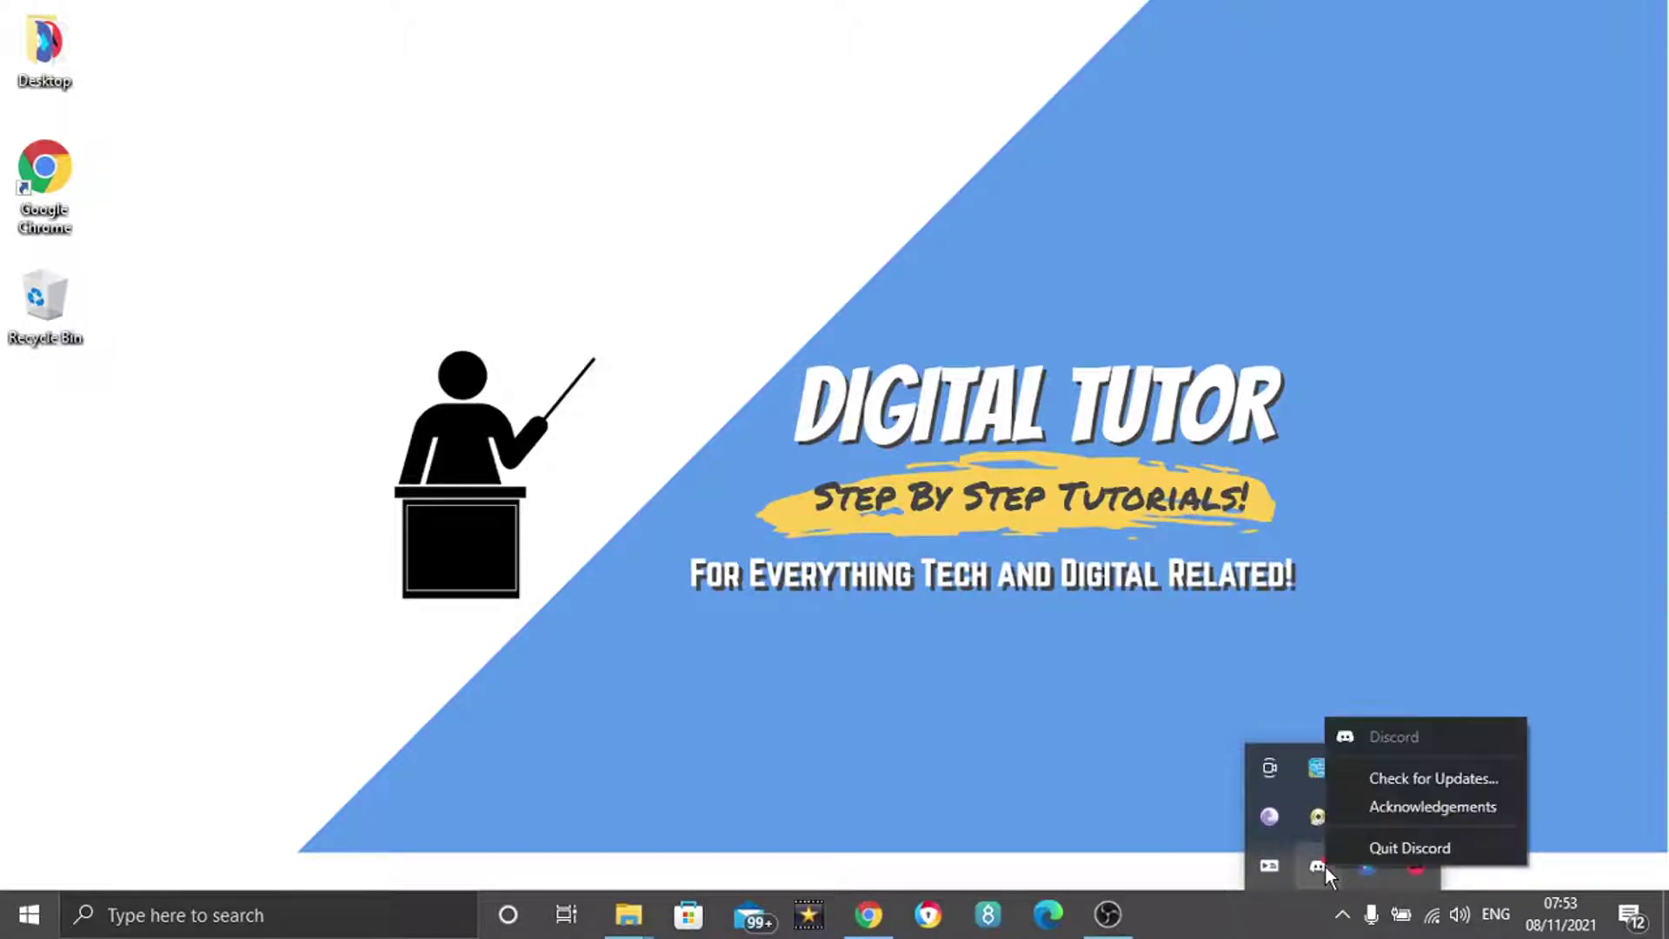
{"action": "left_click", "coordinate": [1392, 850]}
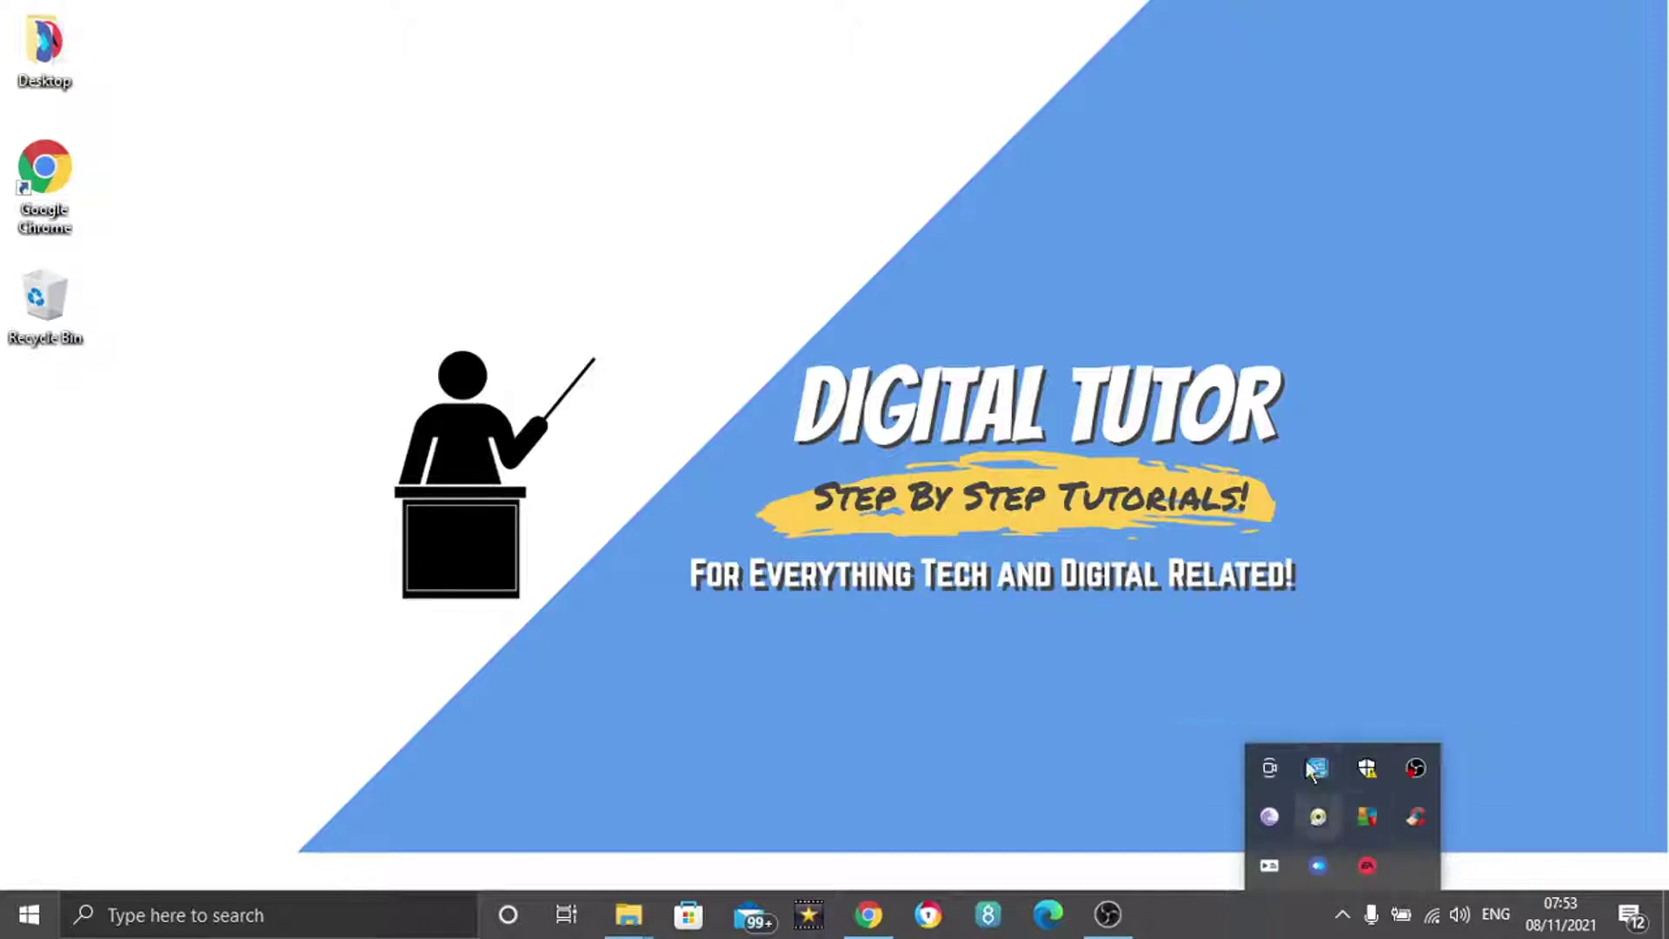
{"action": "left_click", "coordinate": [1321, 636]}
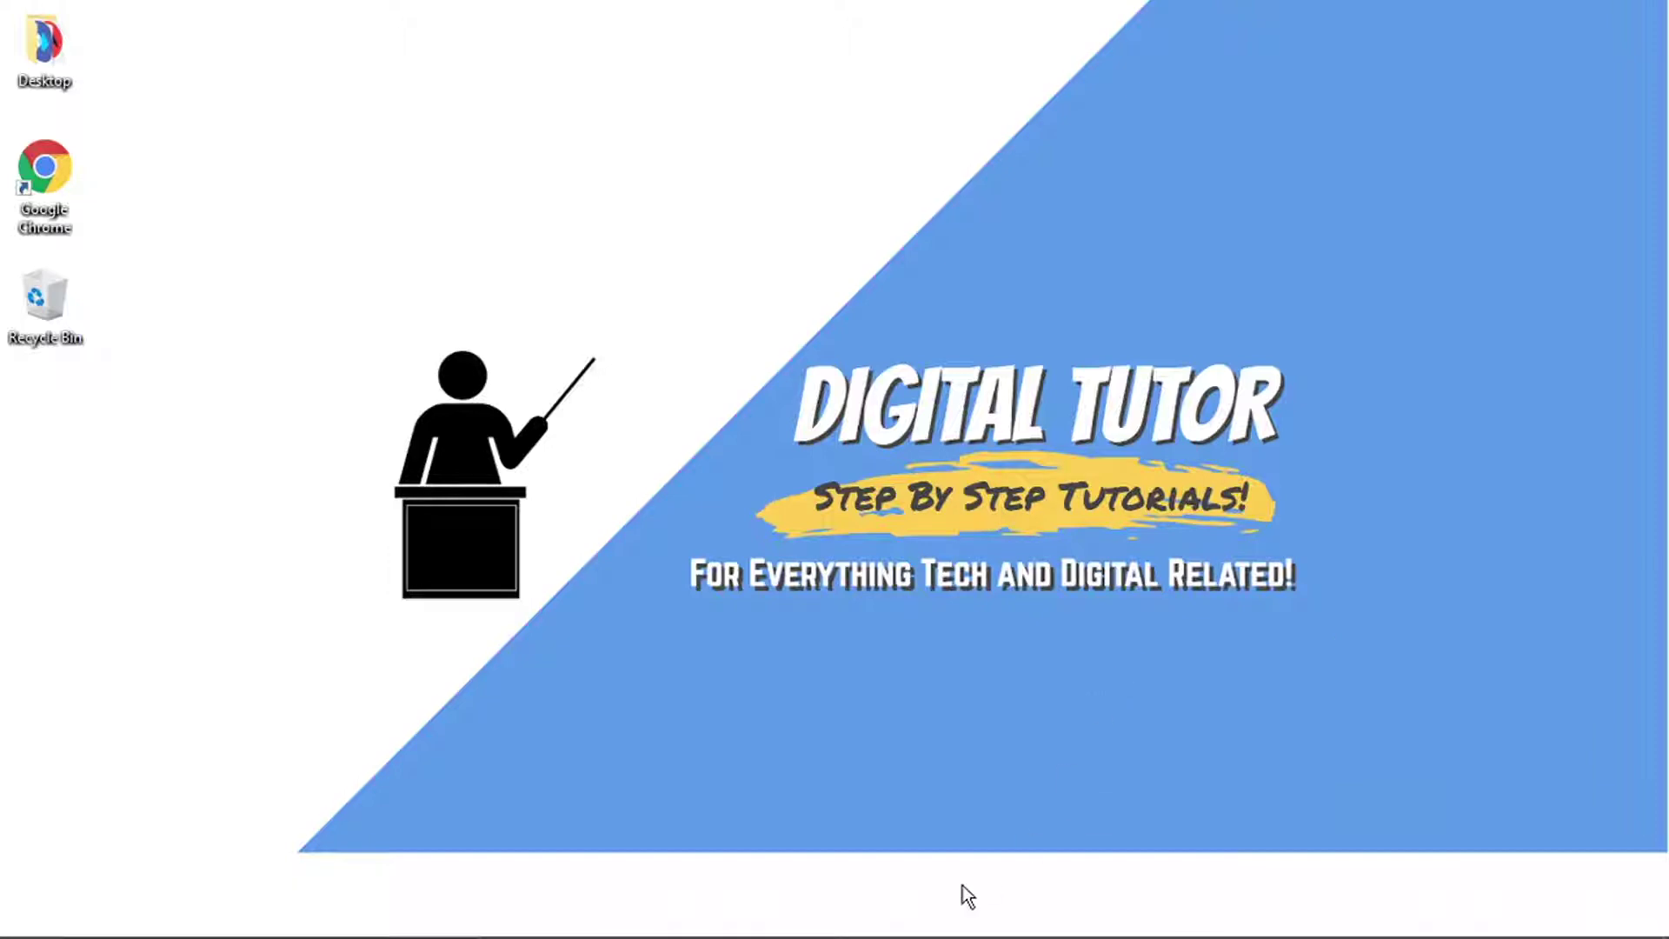
Switch to Chrome and download the BetterDiscord v1.2.4 installer from betterdiscord.app.
{"action": "mouse_move", "coordinate": [927, 922]}
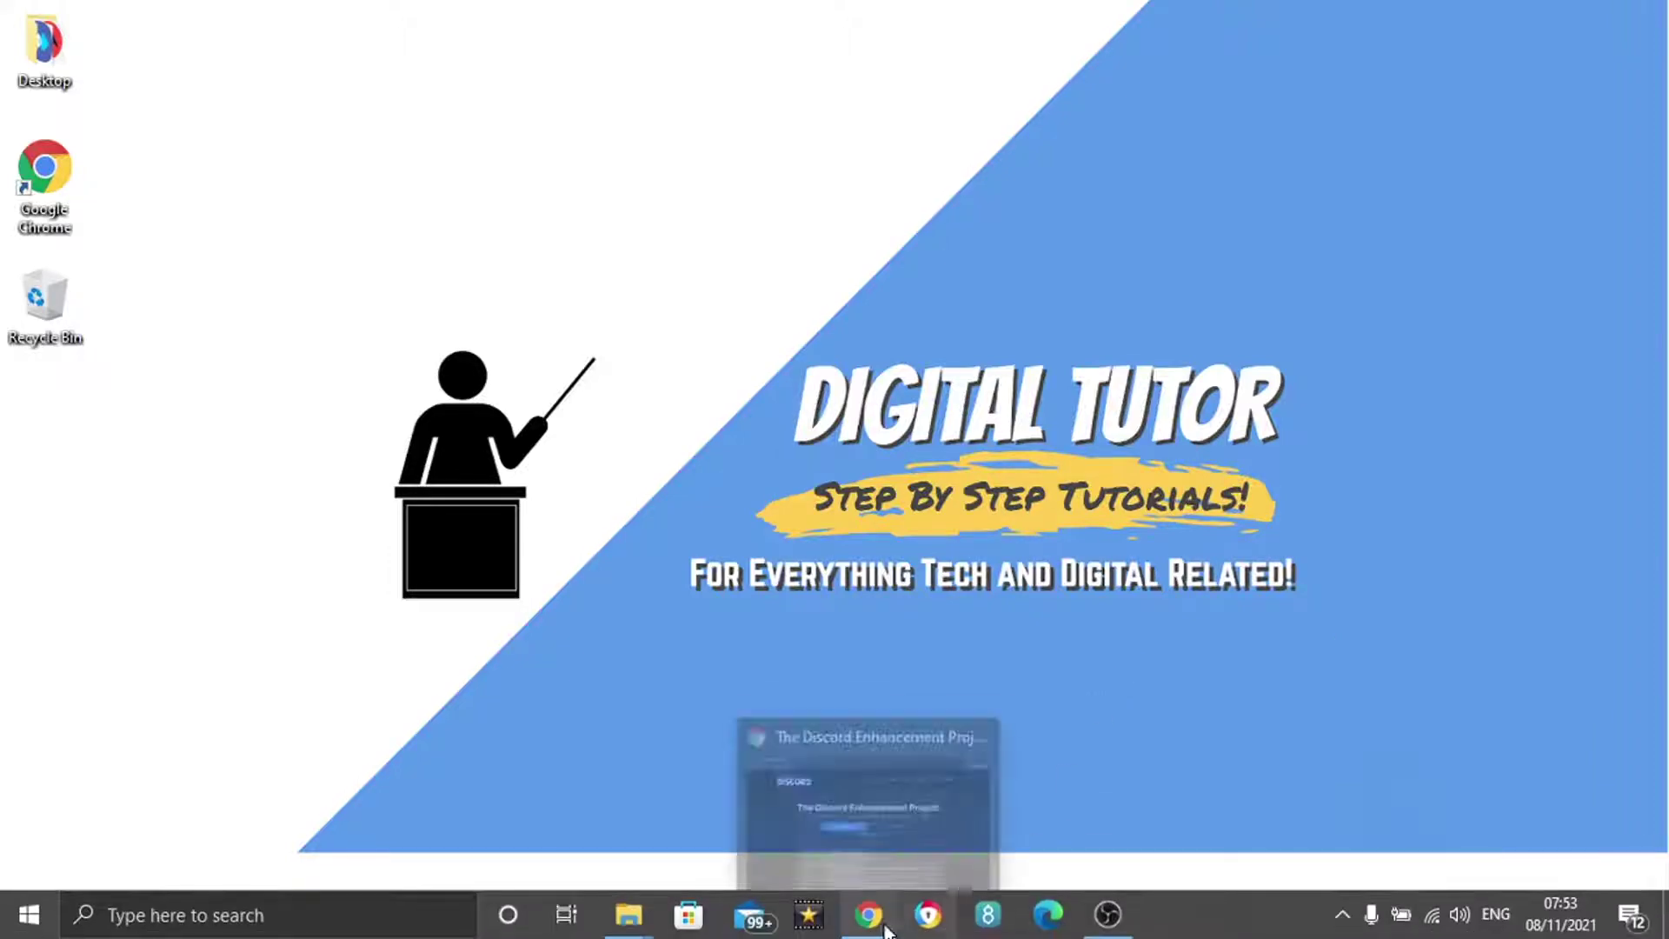
{"action": "left_click", "coordinate": [869, 808]}
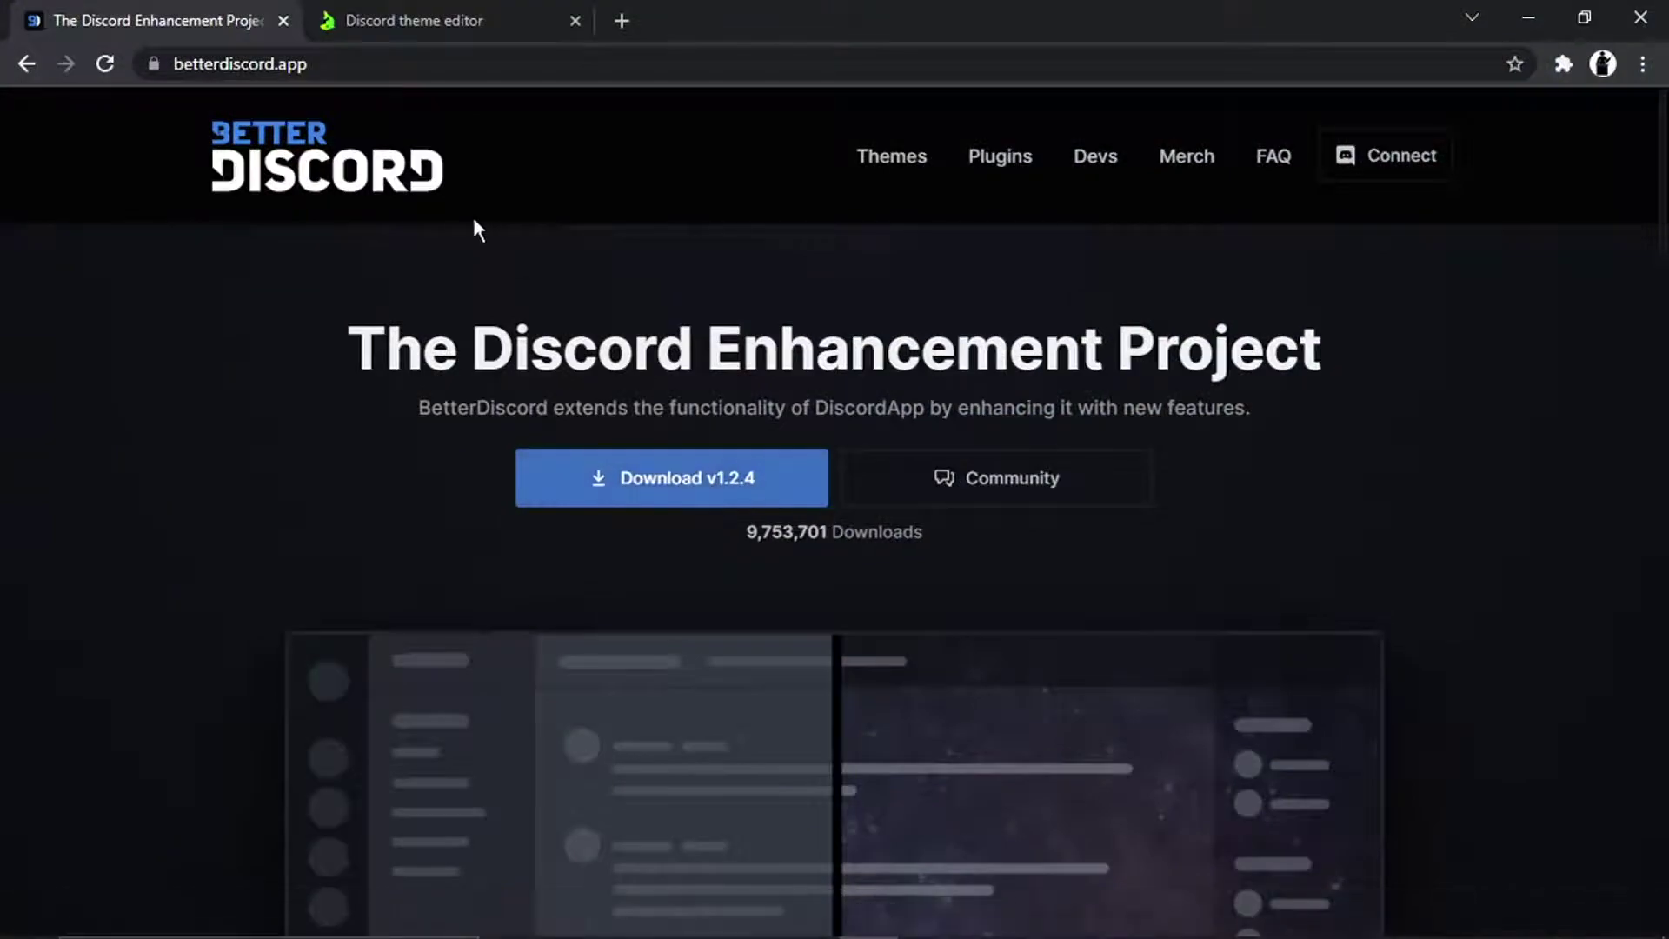
{"action": "left_click", "coordinate": [339, 74]}
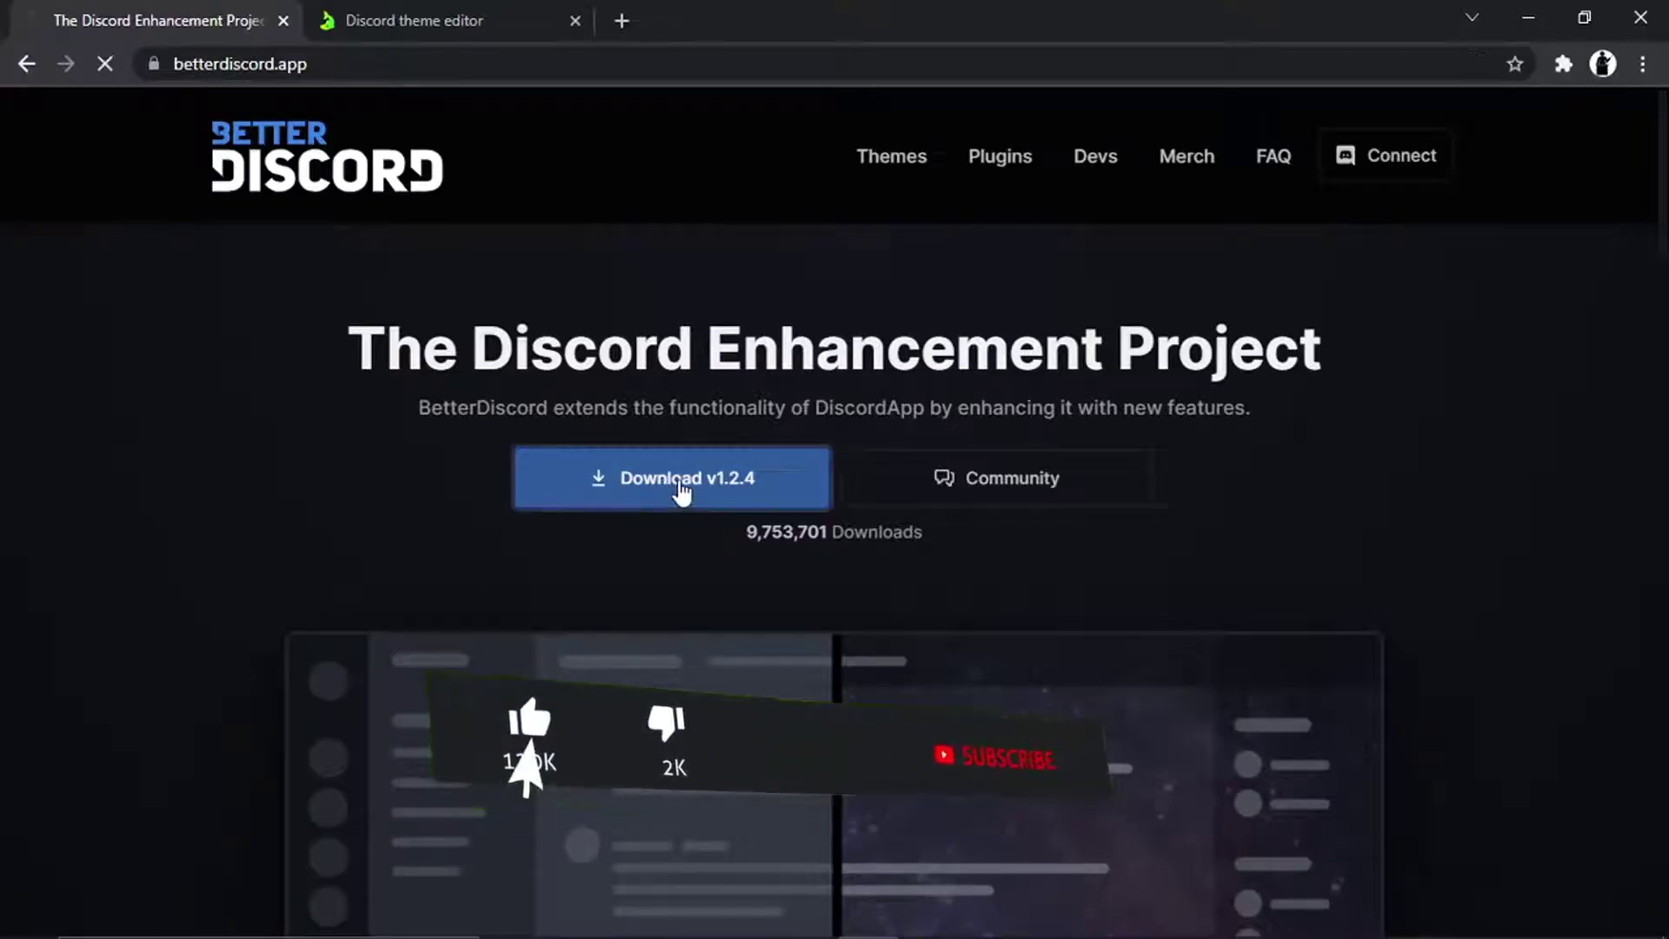
{"action": "left_click", "coordinate": [679, 484]}
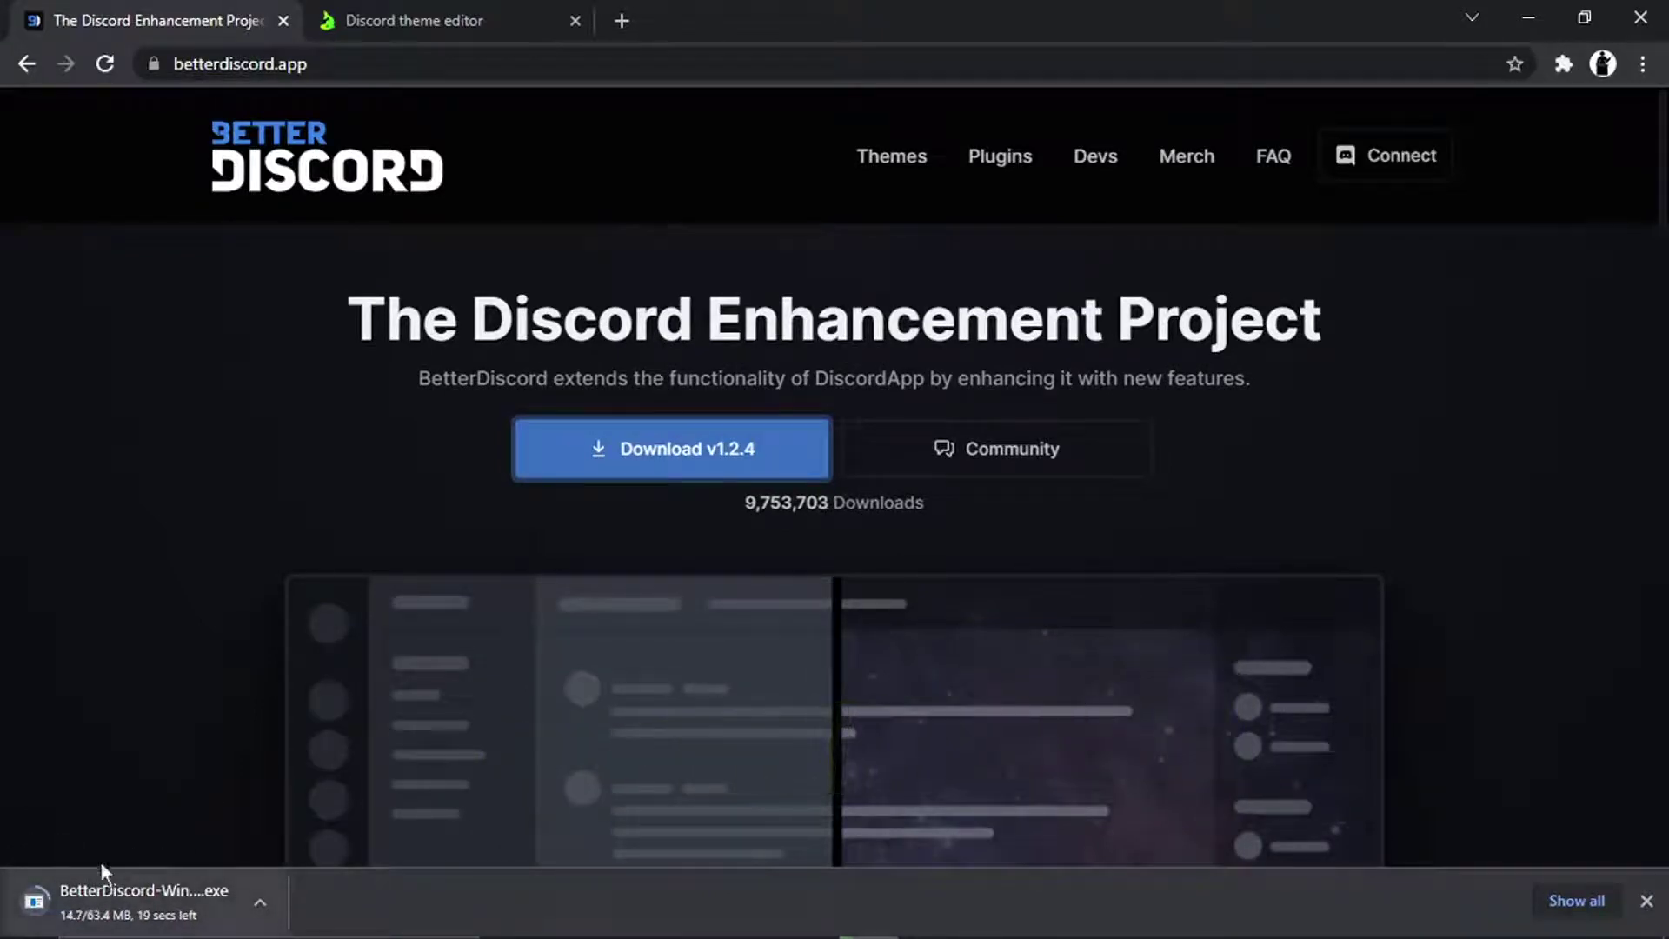
Run the downloaded BetterDiscord-Windows.exe and accept its license agreement.
{"action": "left_click", "coordinate": [138, 899]}
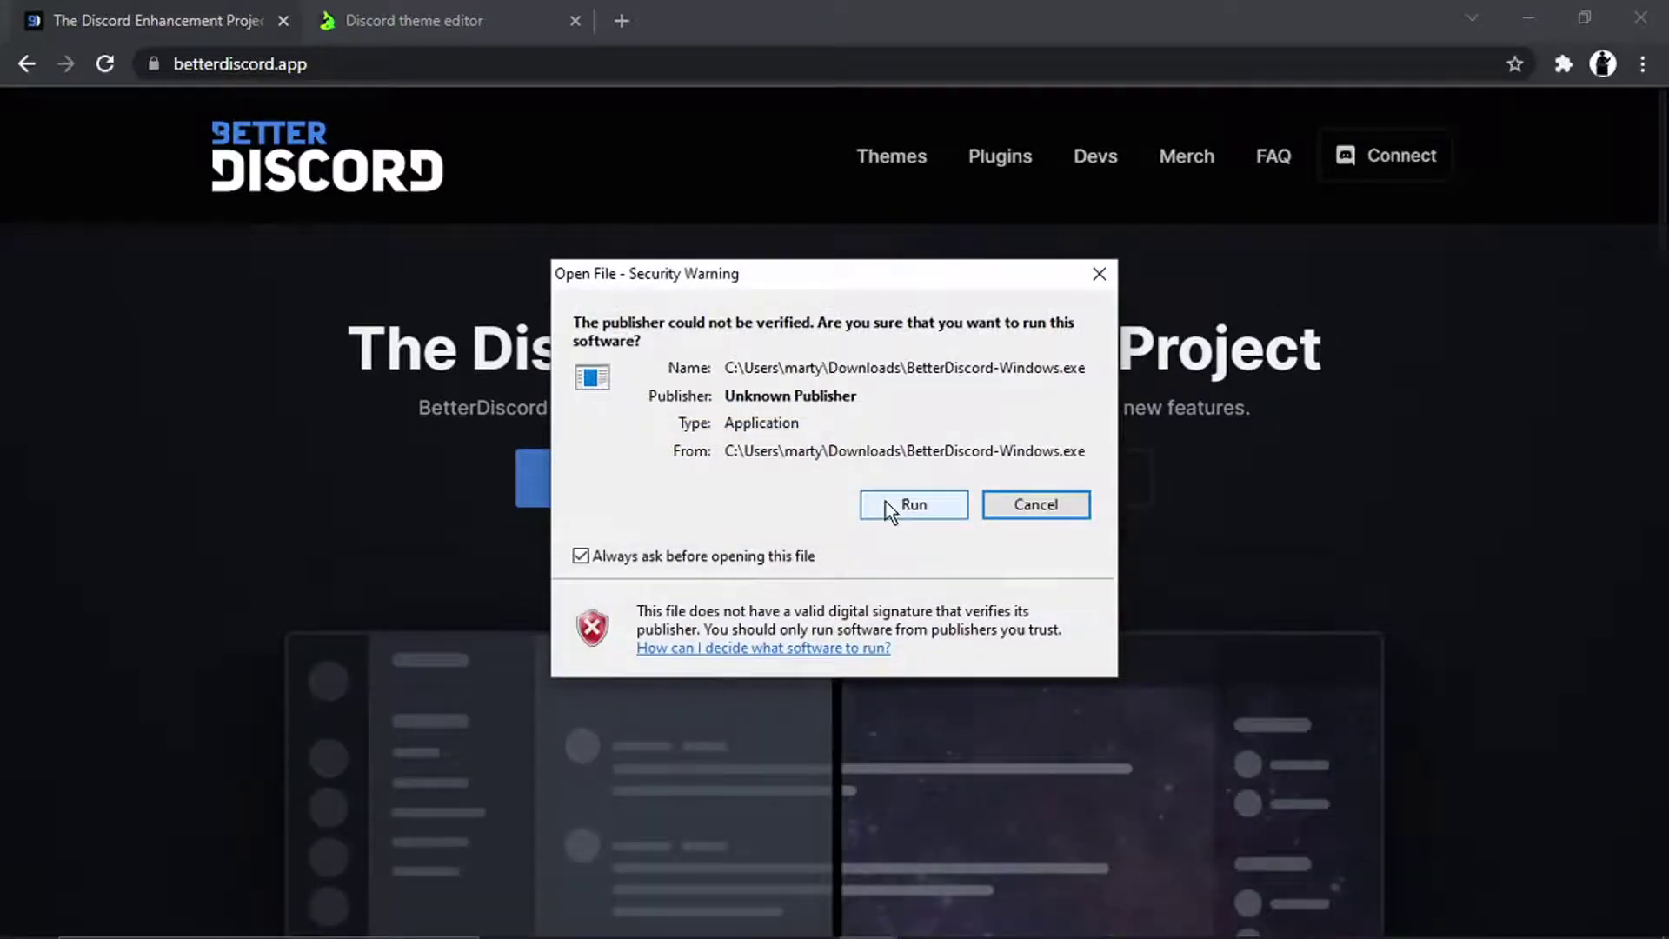
{"action": "left_click", "coordinate": [885, 502]}
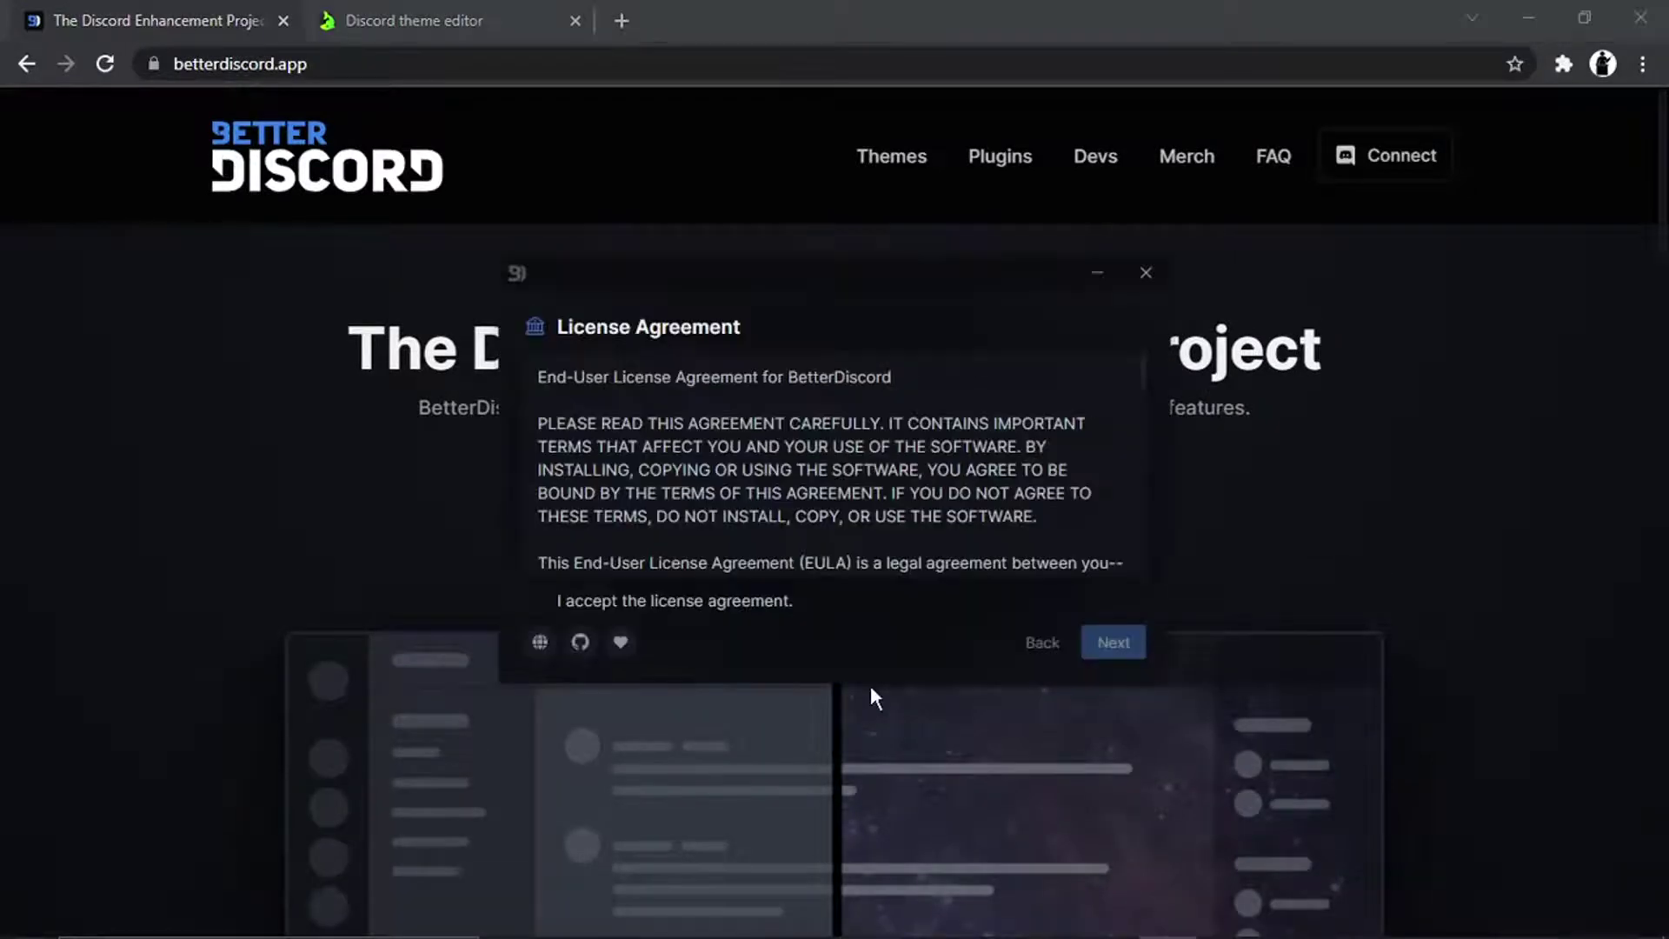
{"action": "left_click", "coordinate": [538, 600]}
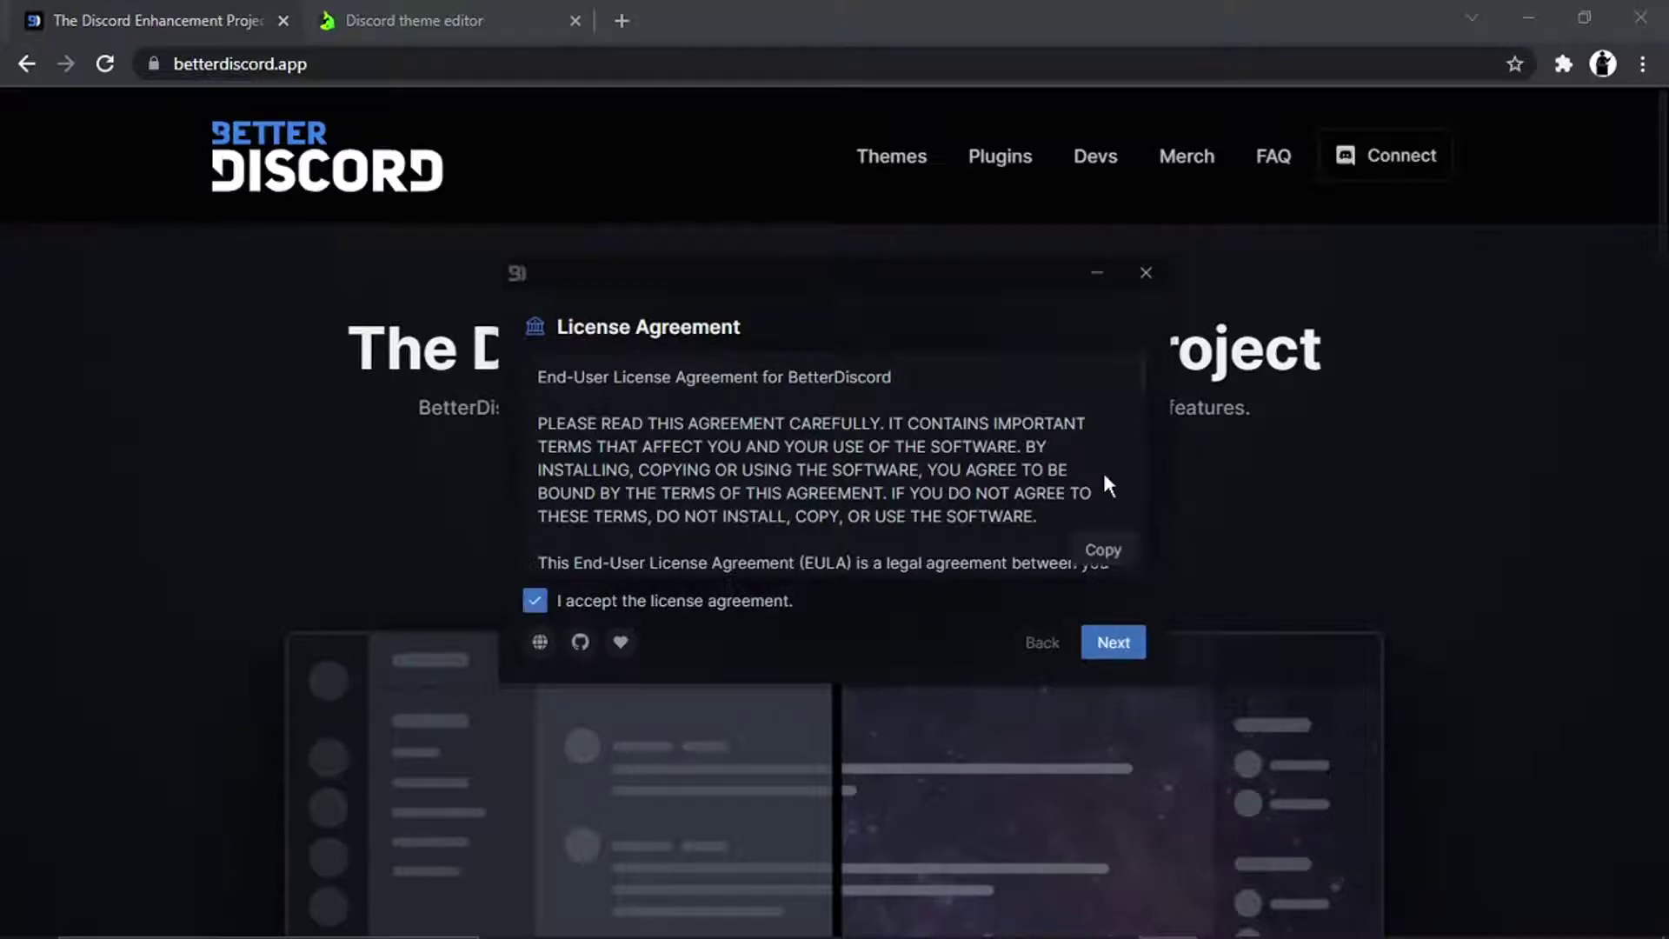
{"action": "scroll", "coordinate": [1139, 369], "scroll_direction": "down", "scroll_amount": 1}
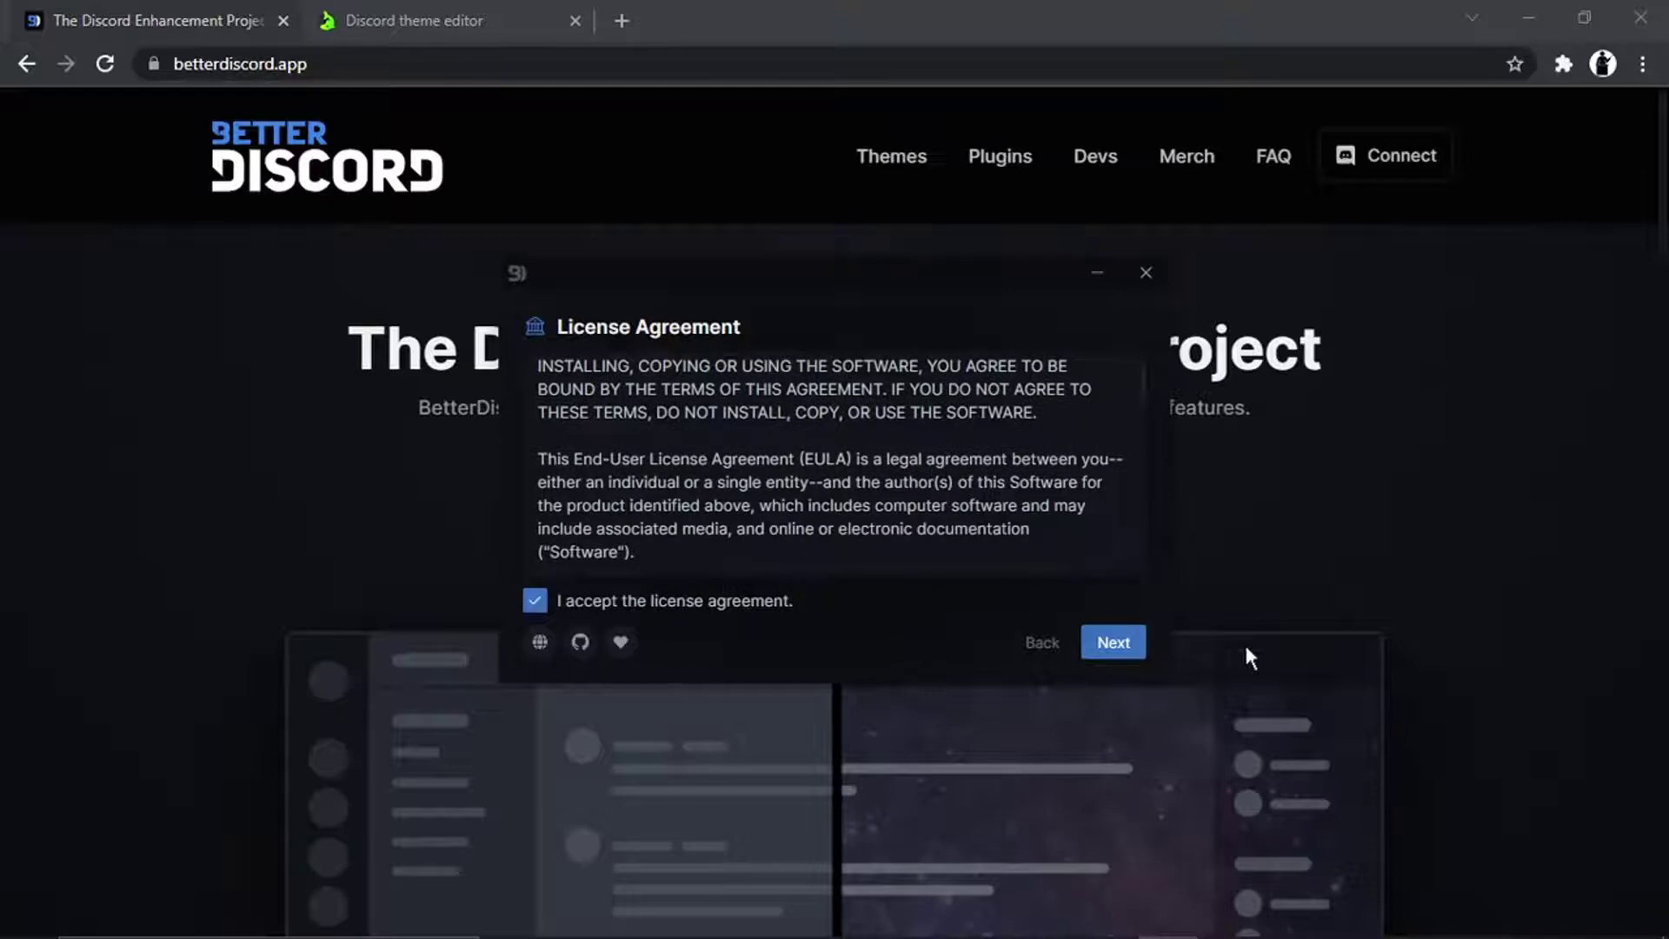
{"action": "left_click", "coordinate": [1129, 642]}
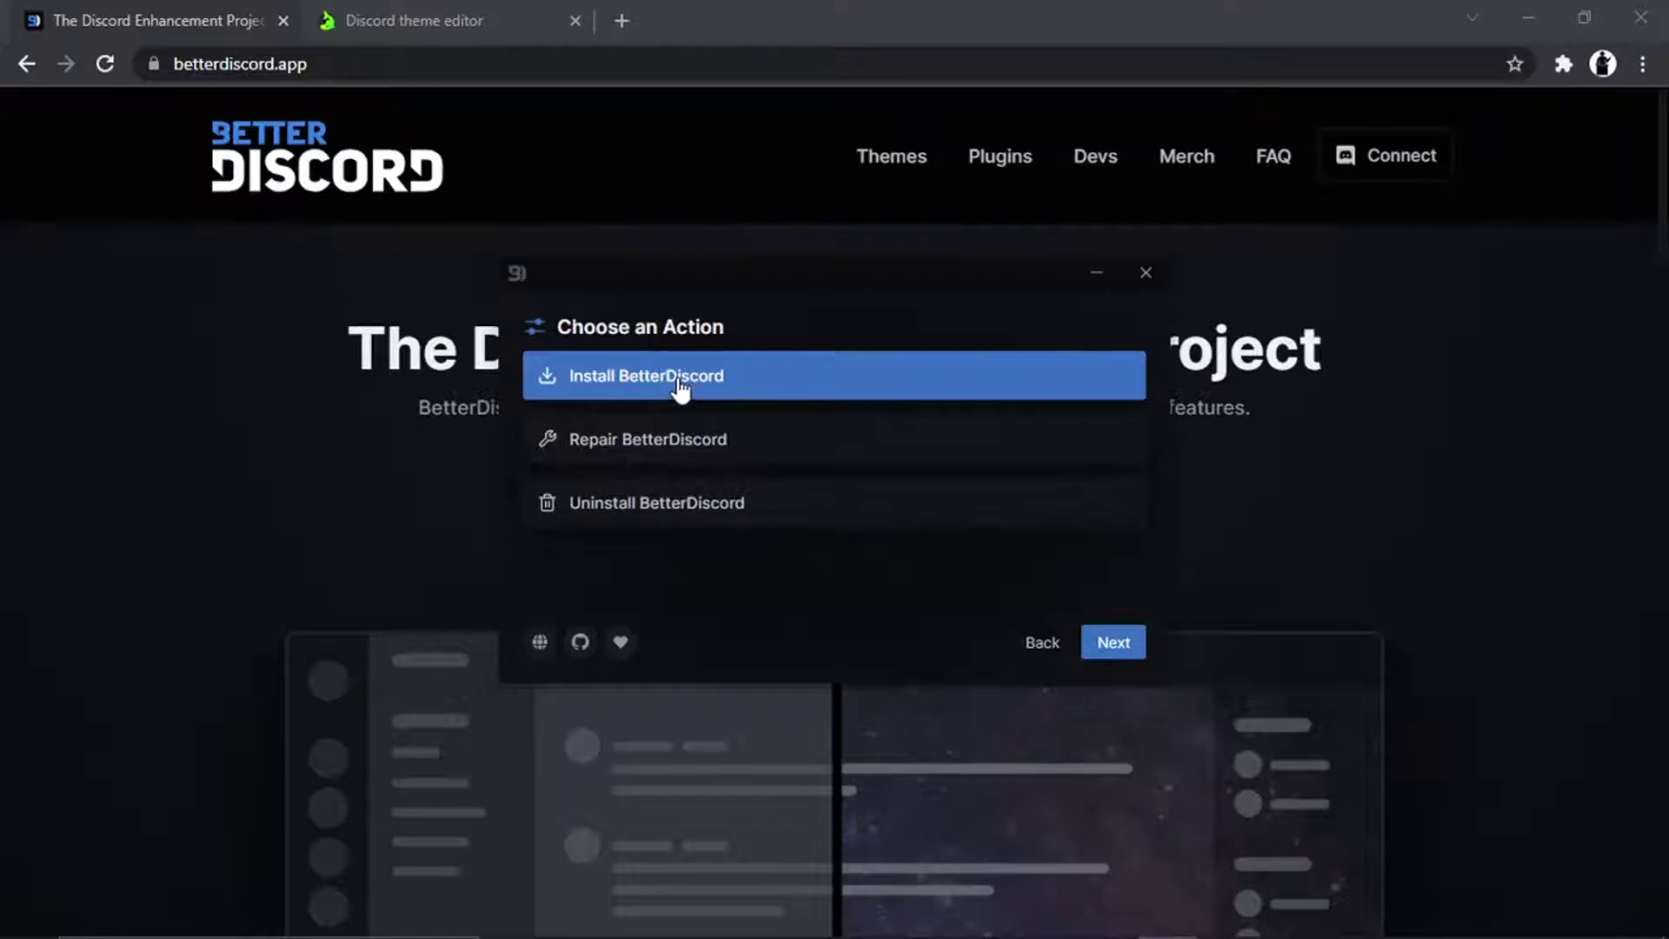
Install BetterDiscord into the standard Discord version and close the installer.
{"action": "left_click", "coordinate": [1127, 646]}
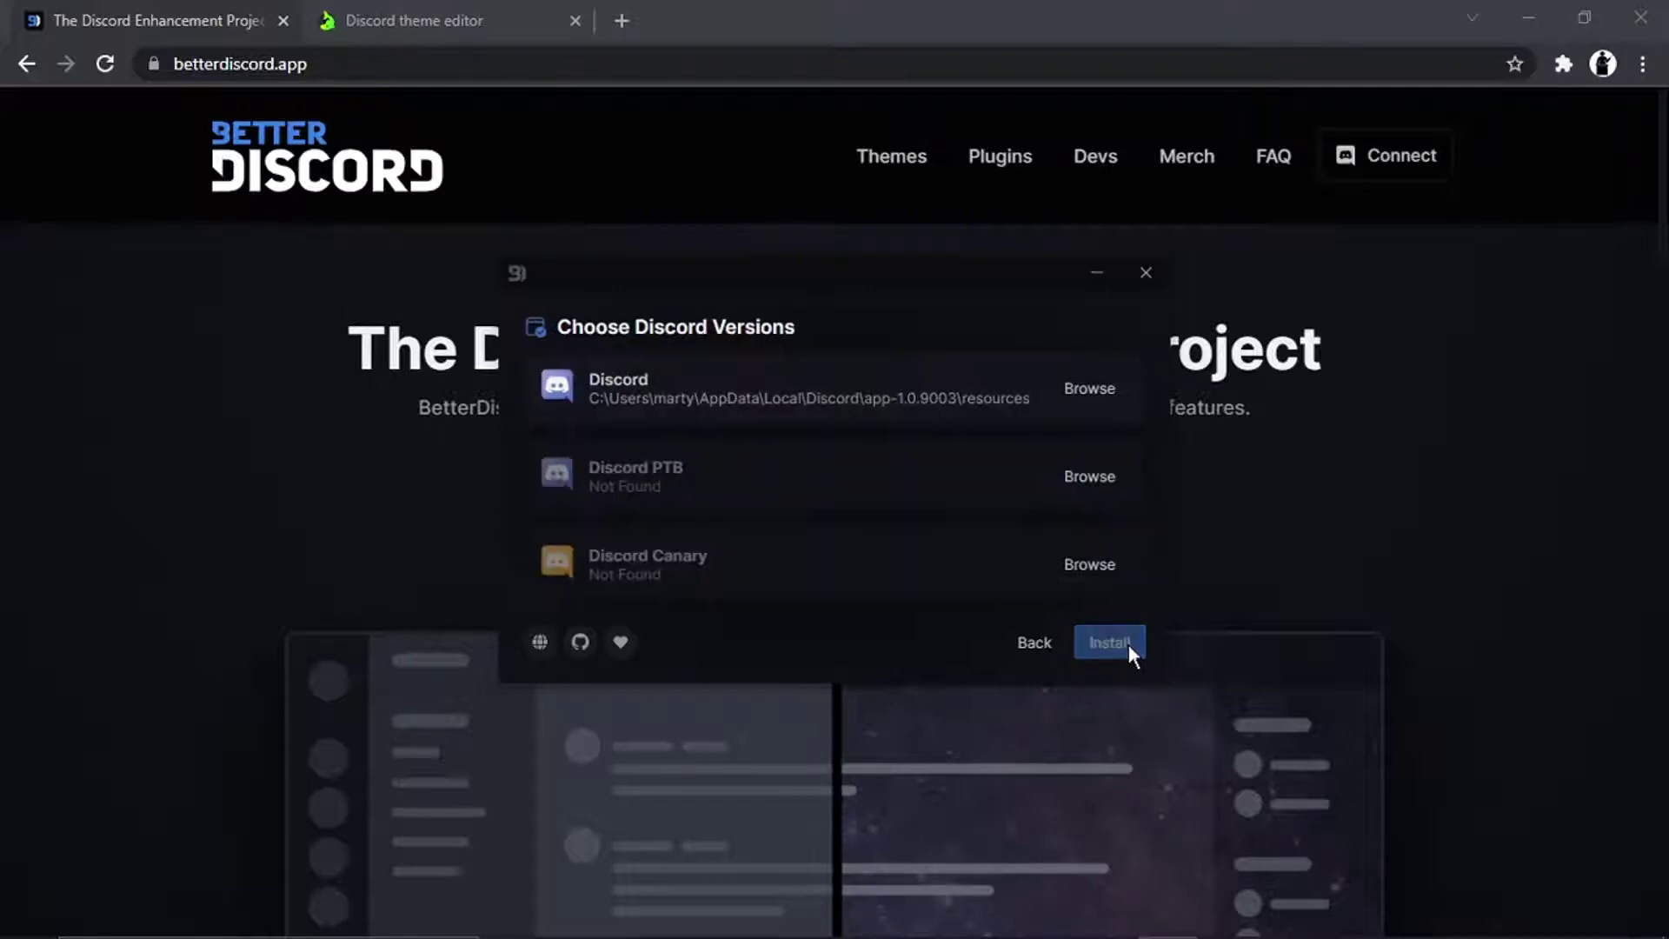
{"action": "left_click", "coordinate": [1145, 653]}
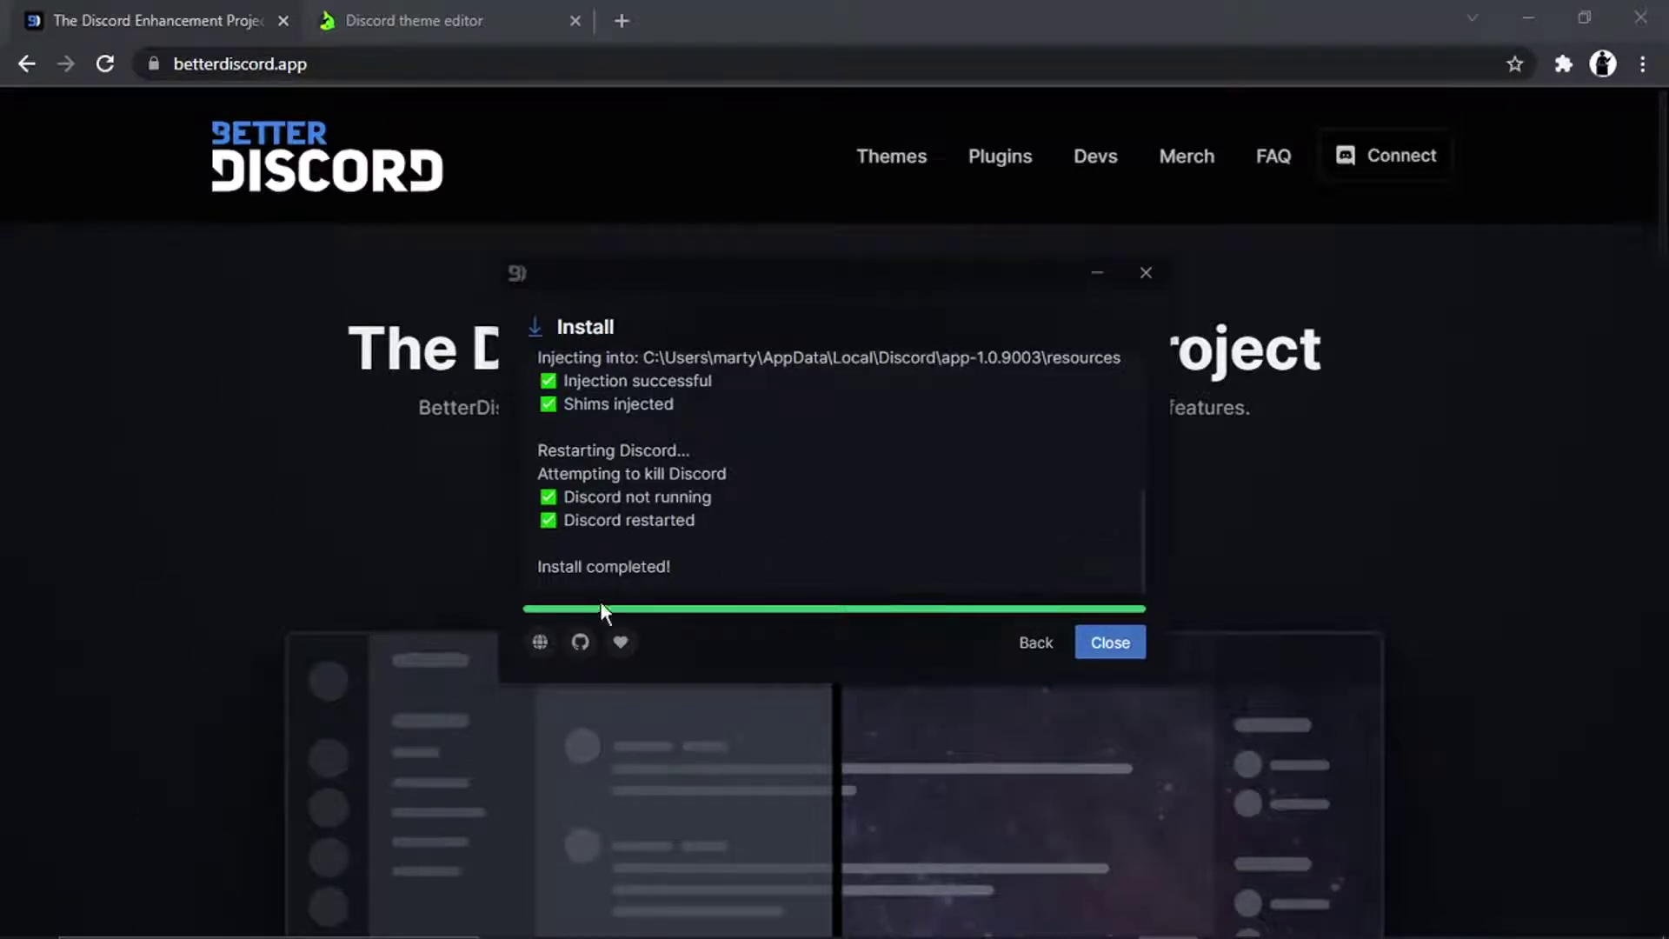
{"action": "left_click", "coordinate": [1111, 642]}
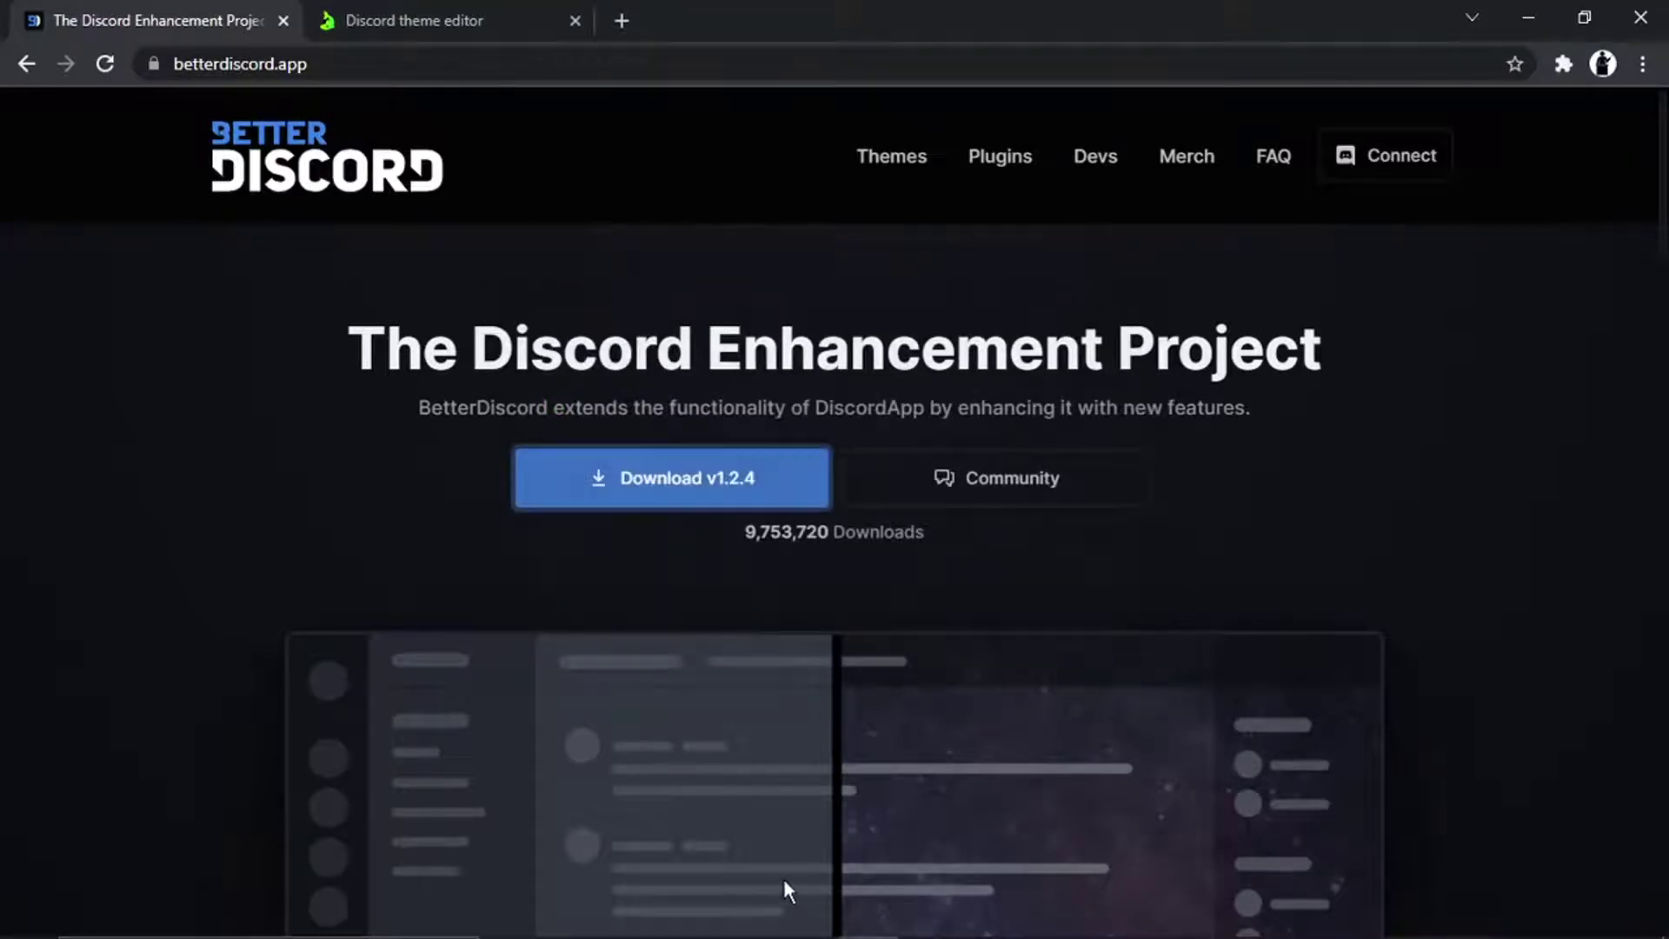
Find and launch the Discord desktop app, then dismiss the BetterDiscord v1.2.4 changelog.
{"action": "mouse_move", "coordinate": [430, 934]}
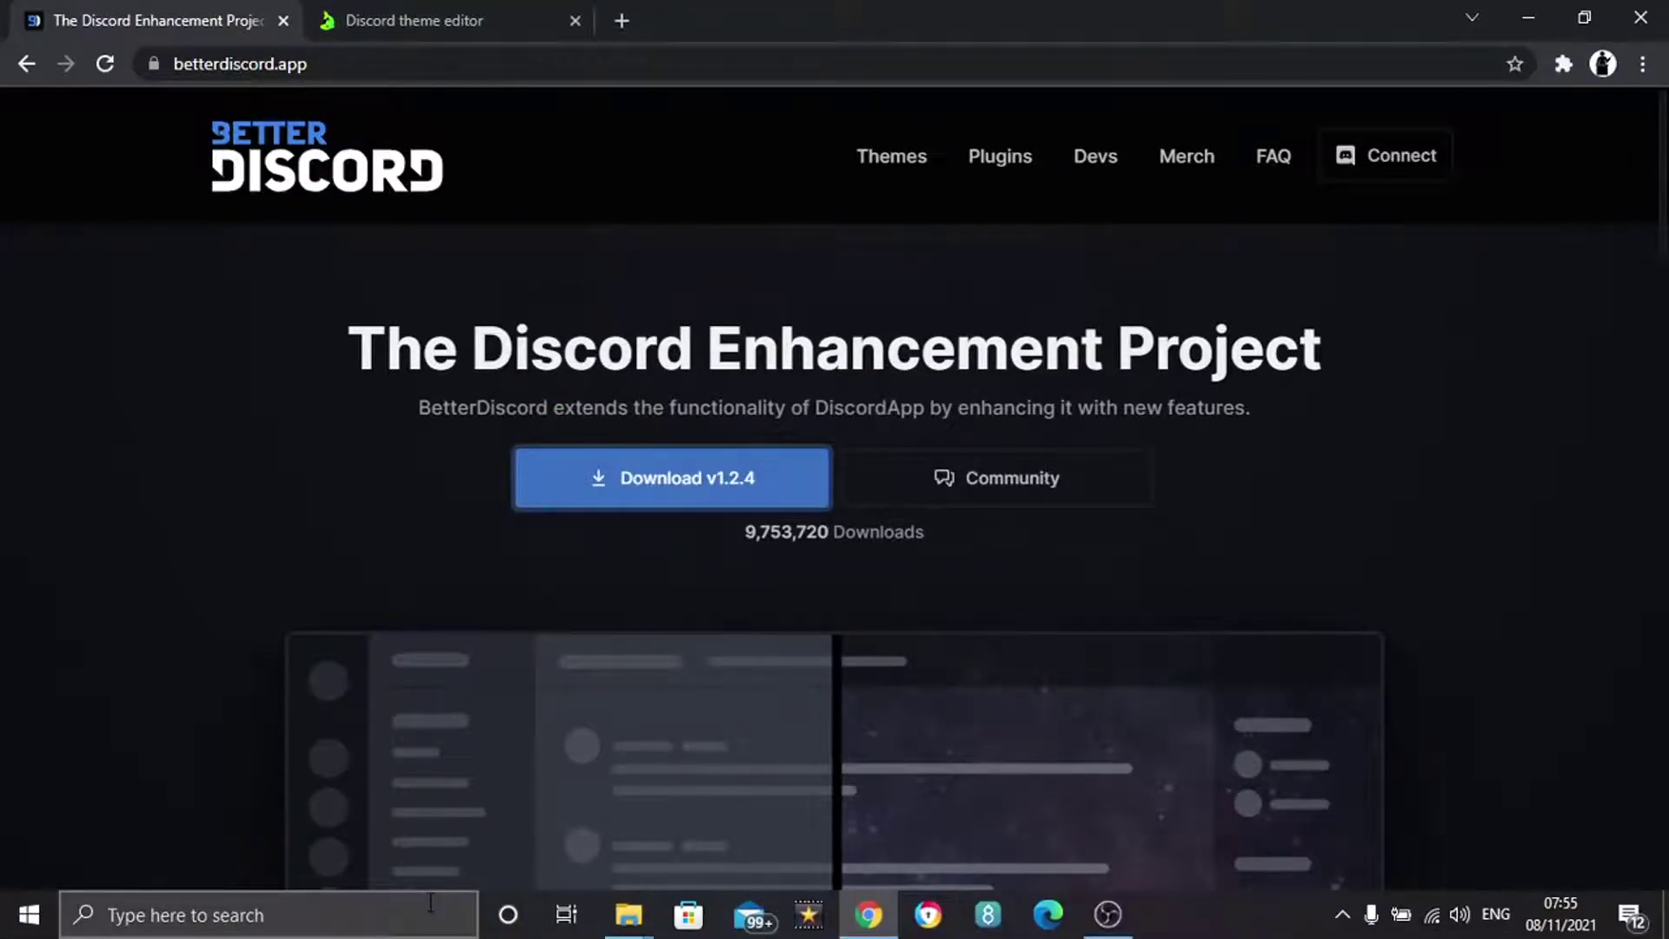
{"action": "left_click", "coordinate": [430, 904]}
{"action": "type", "text": "dico"}
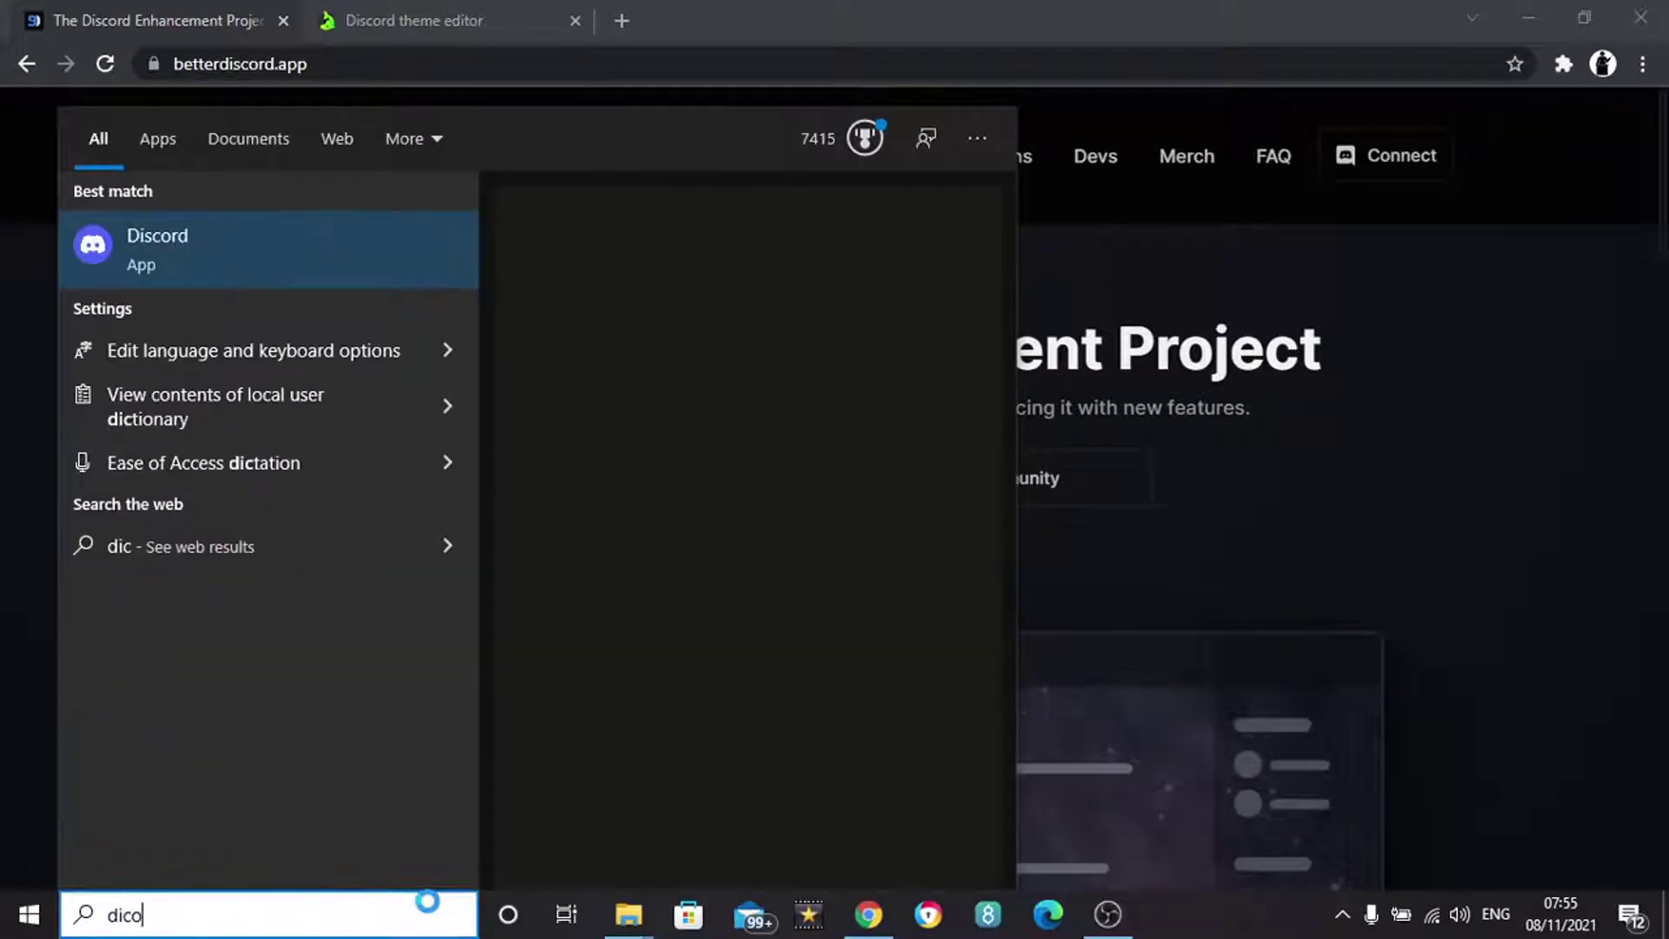
{"action": "type", "text": "rd"}
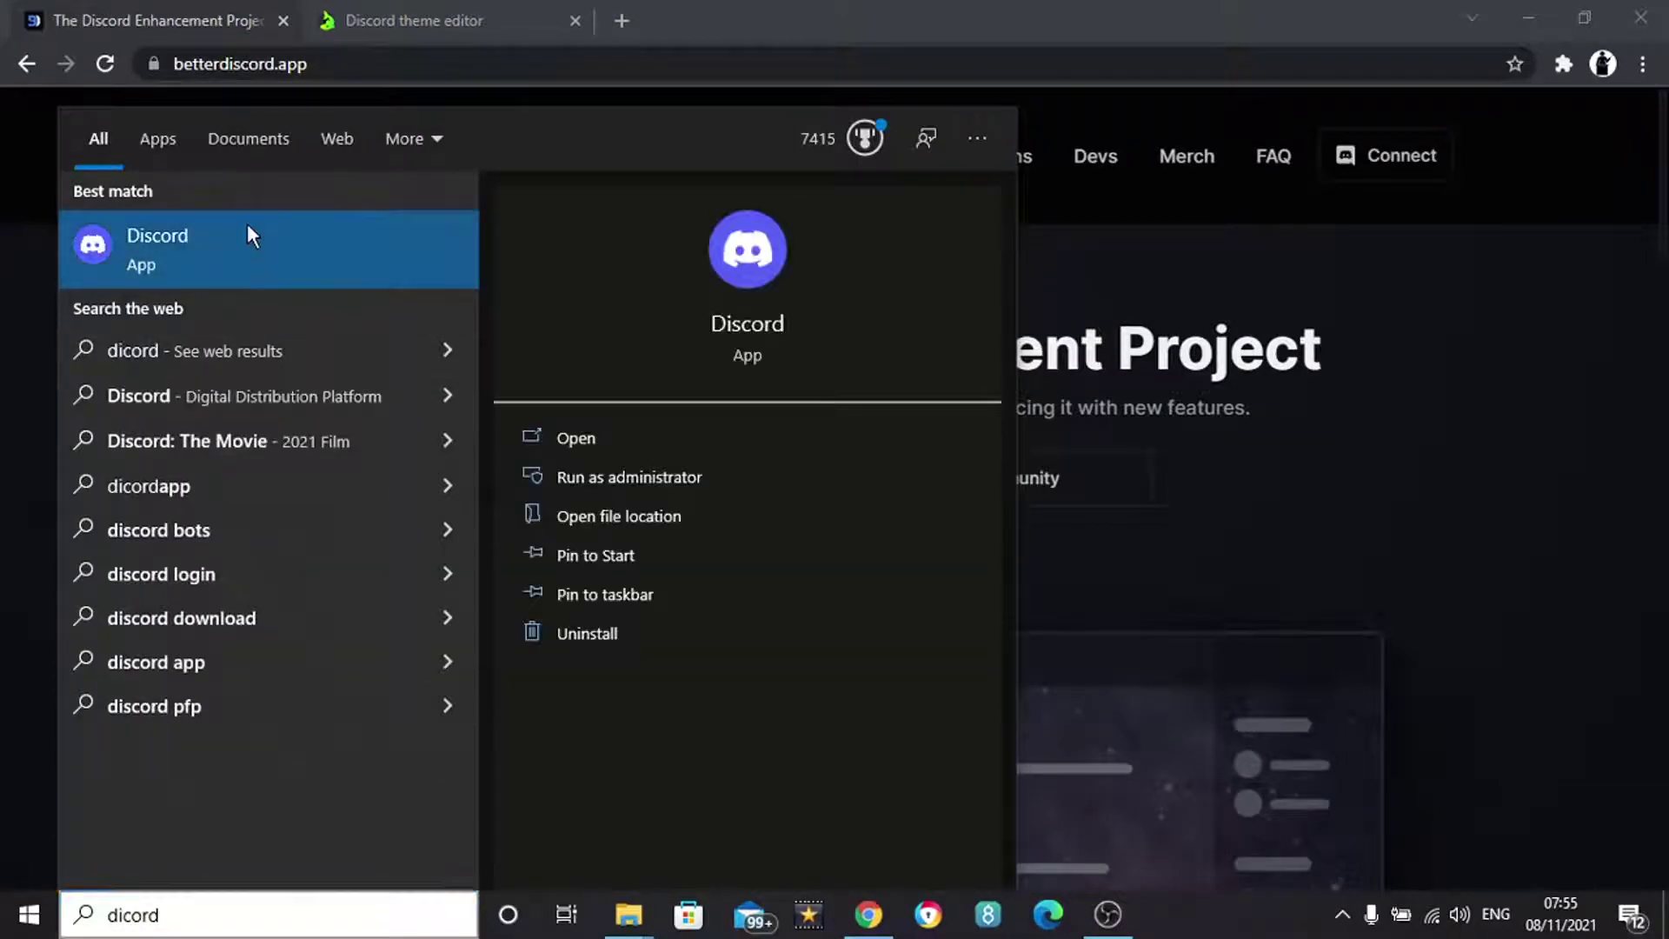
{"action": "left_click", "coordinate": [248, 226]}
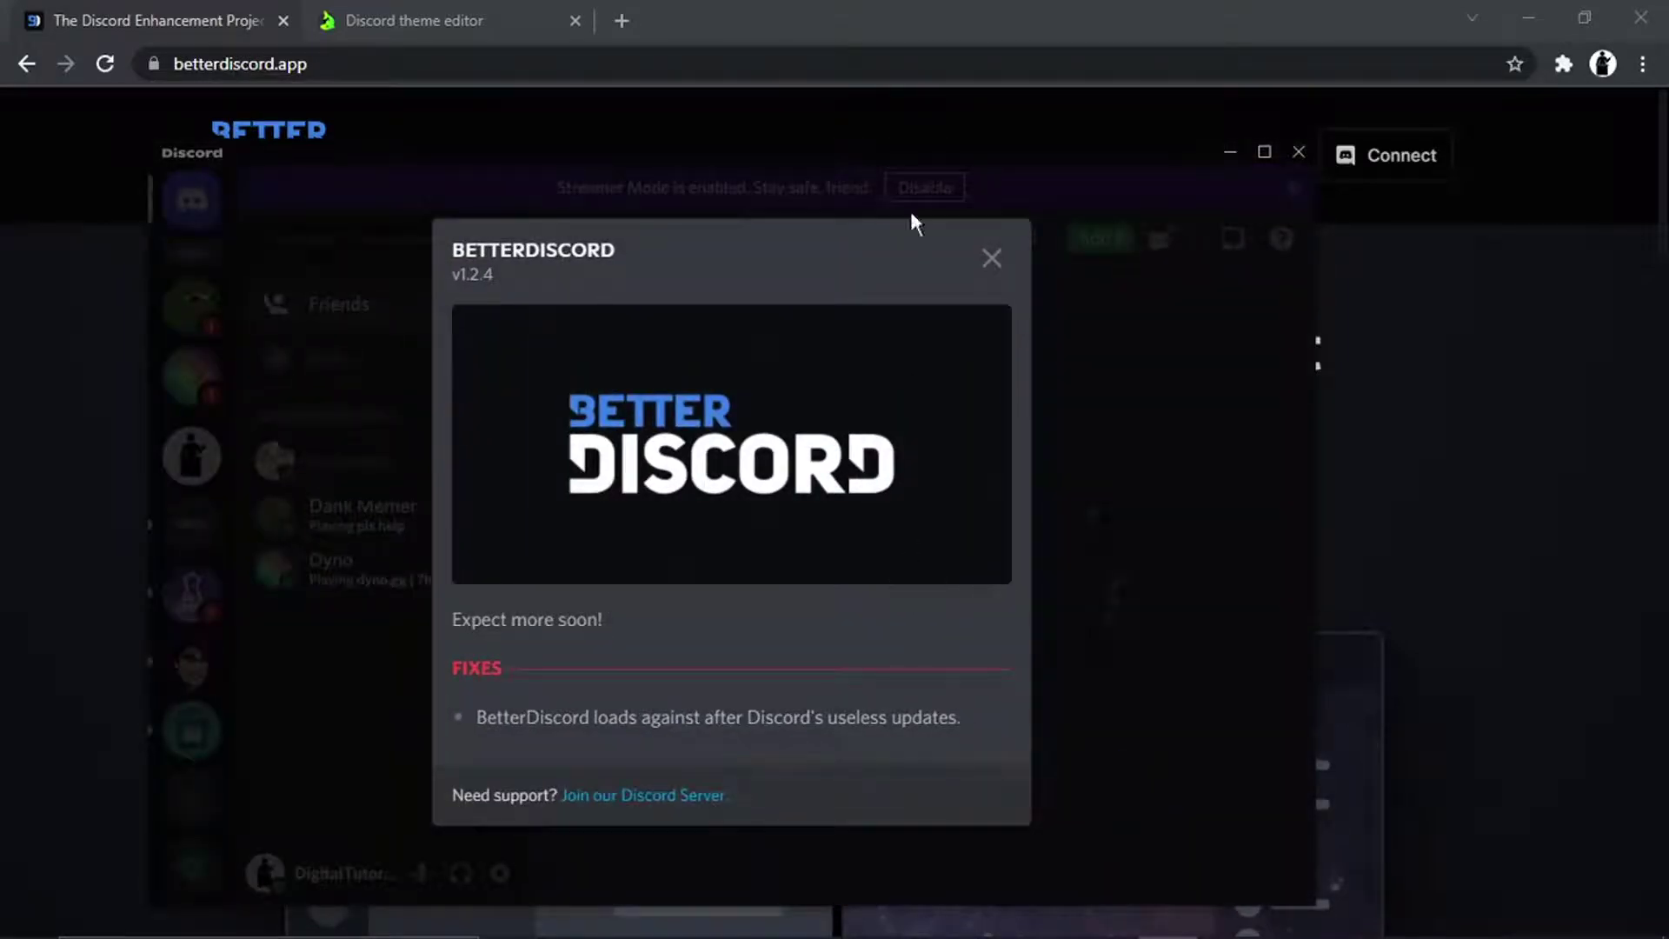
{"action": "left_click", "coordinate": [995, 262]}
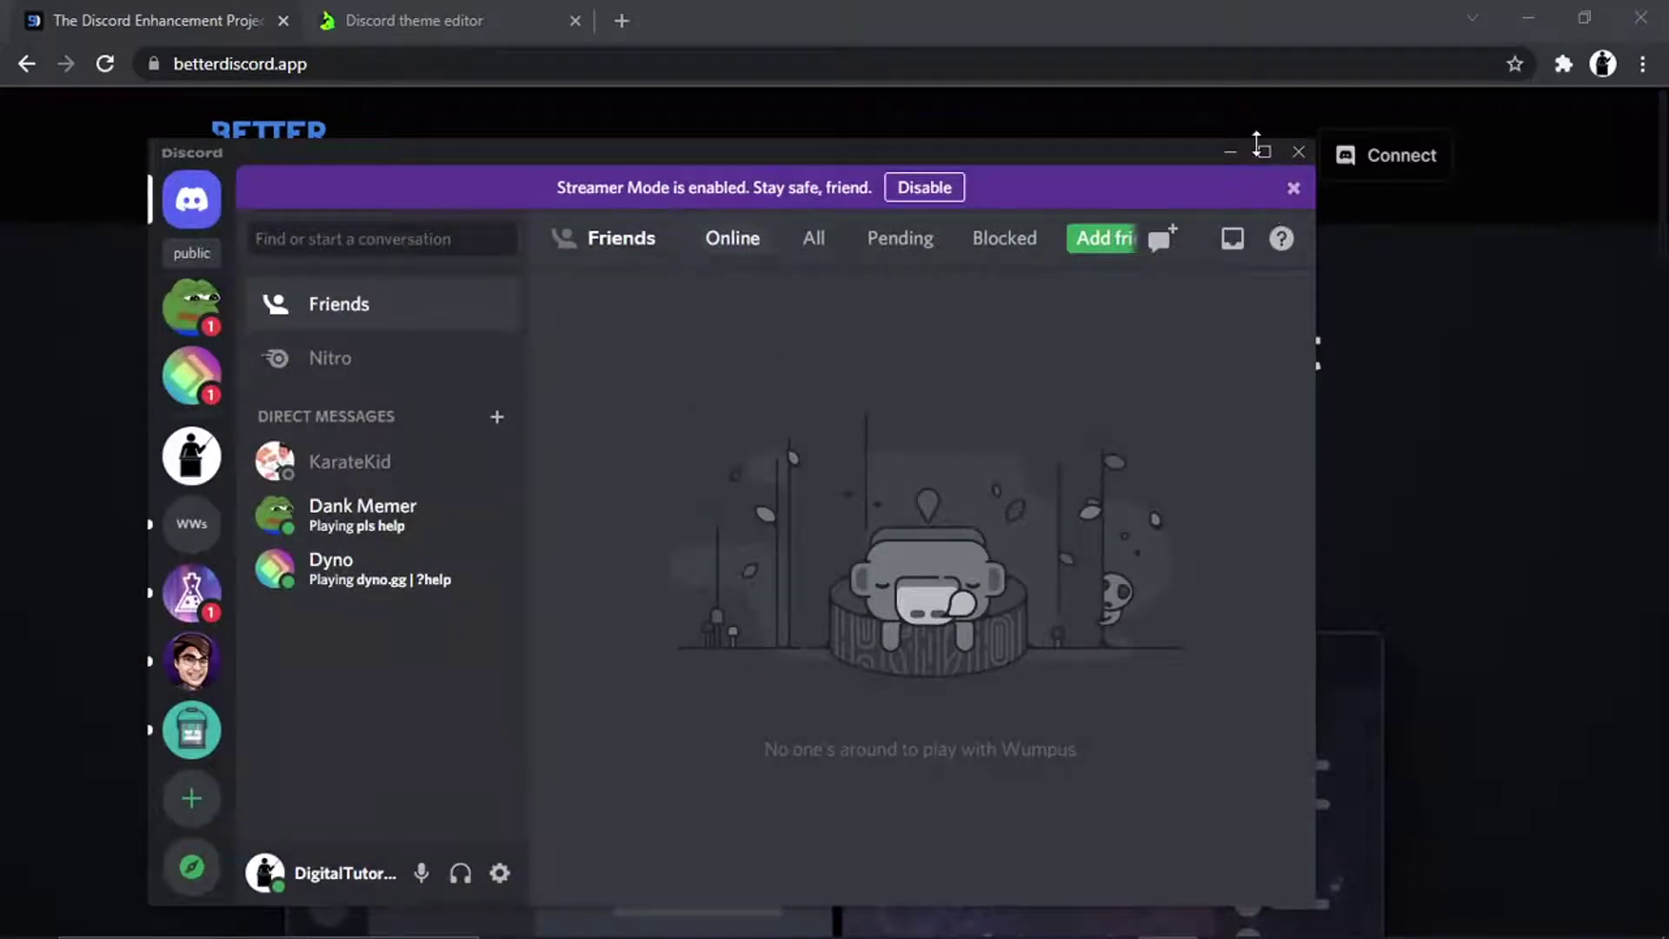
View the BetterDiscord Themes page in Discord's user settings, then minimize Discord.
{"action": "left_click", "coordinate": [500, 872]}
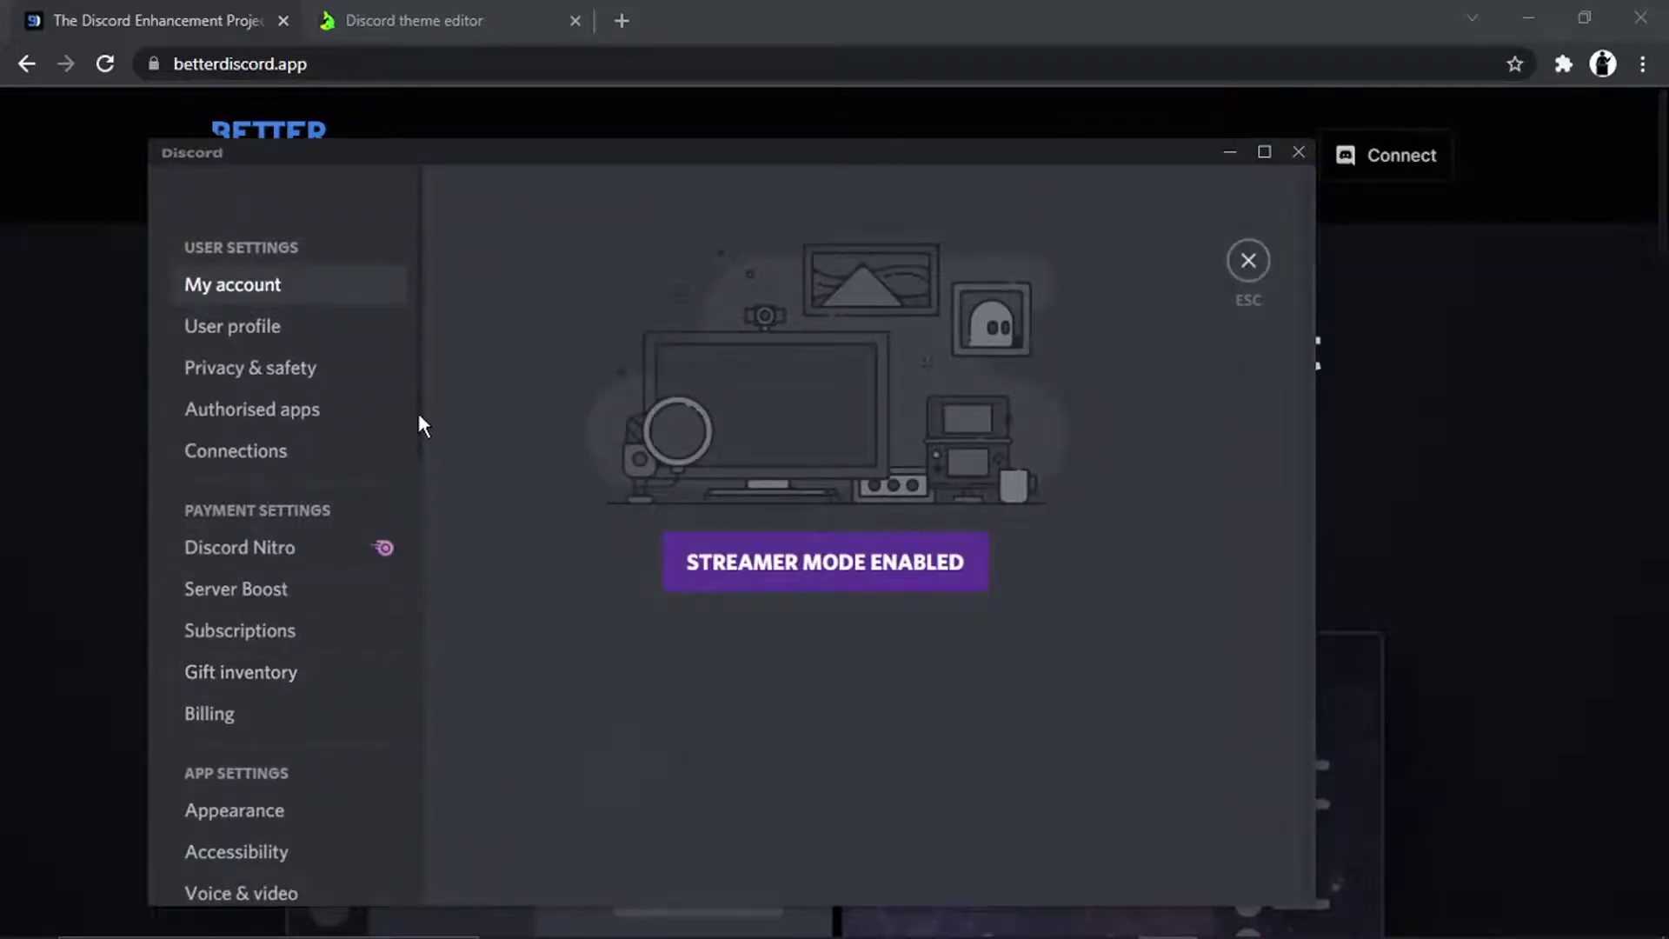
{"action": "scroll", "coordinate": [420, 434], "scroll_direction": "down", "scroll_amount": 2}
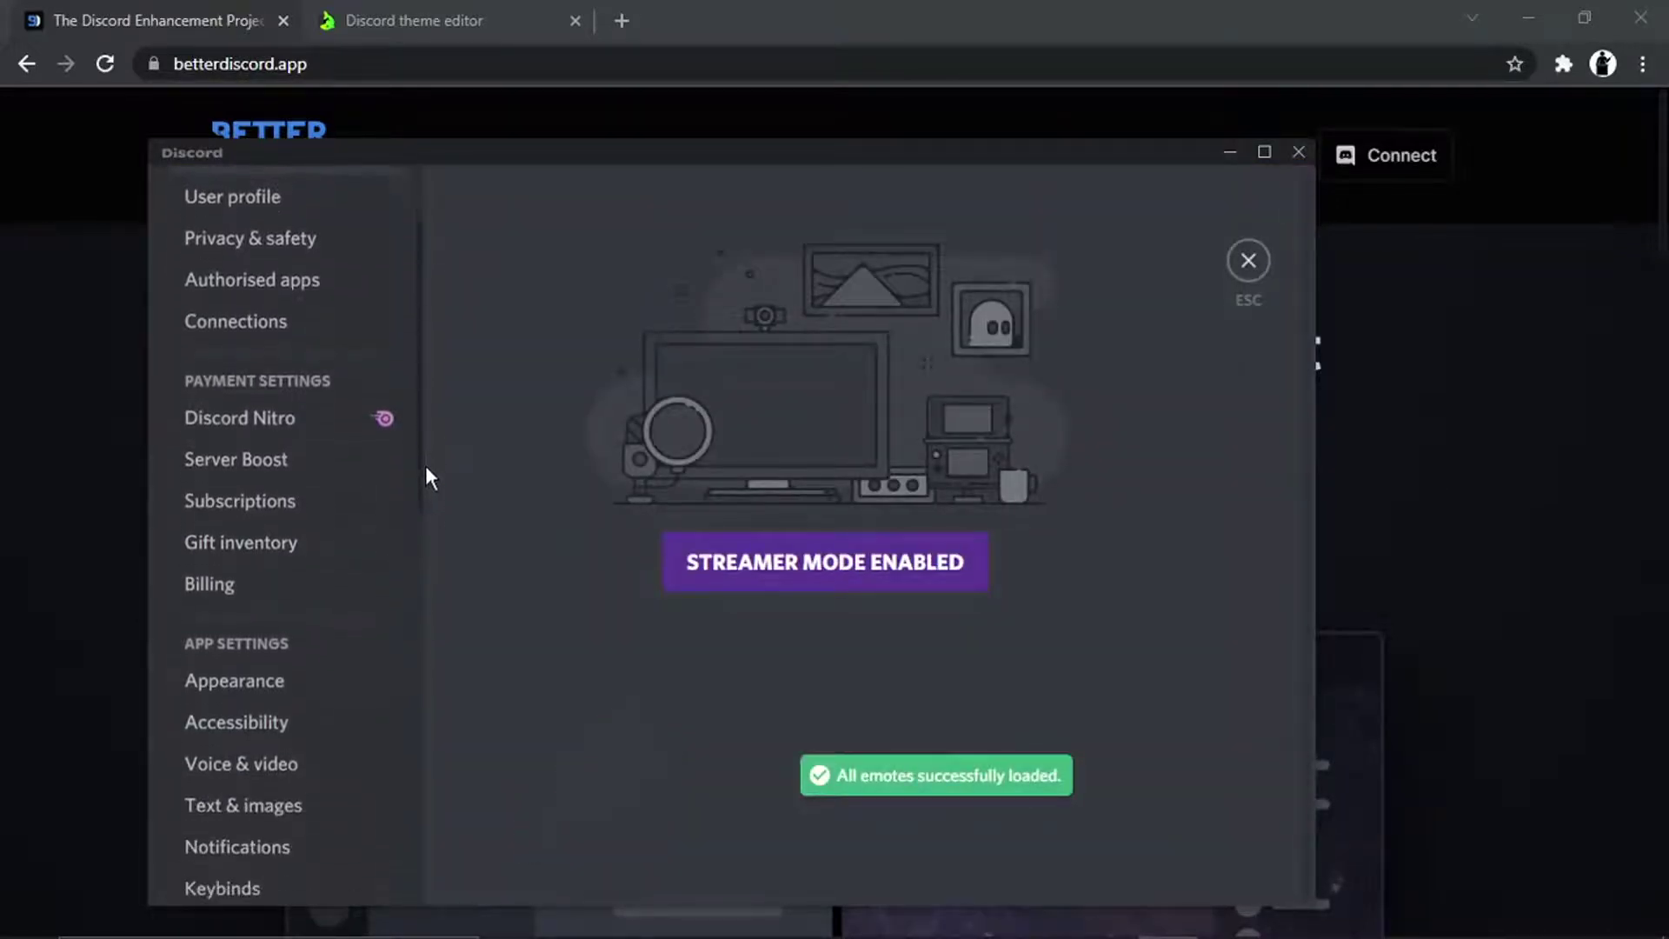
{"action": "scroll", "coordinate": [426, 522], "scroll_direction": "down", "scroll_amount": 3}
{"action": "scroll", "coordinate": [432, 580], "scroll_direction": "down", "scroll_amount": 5}
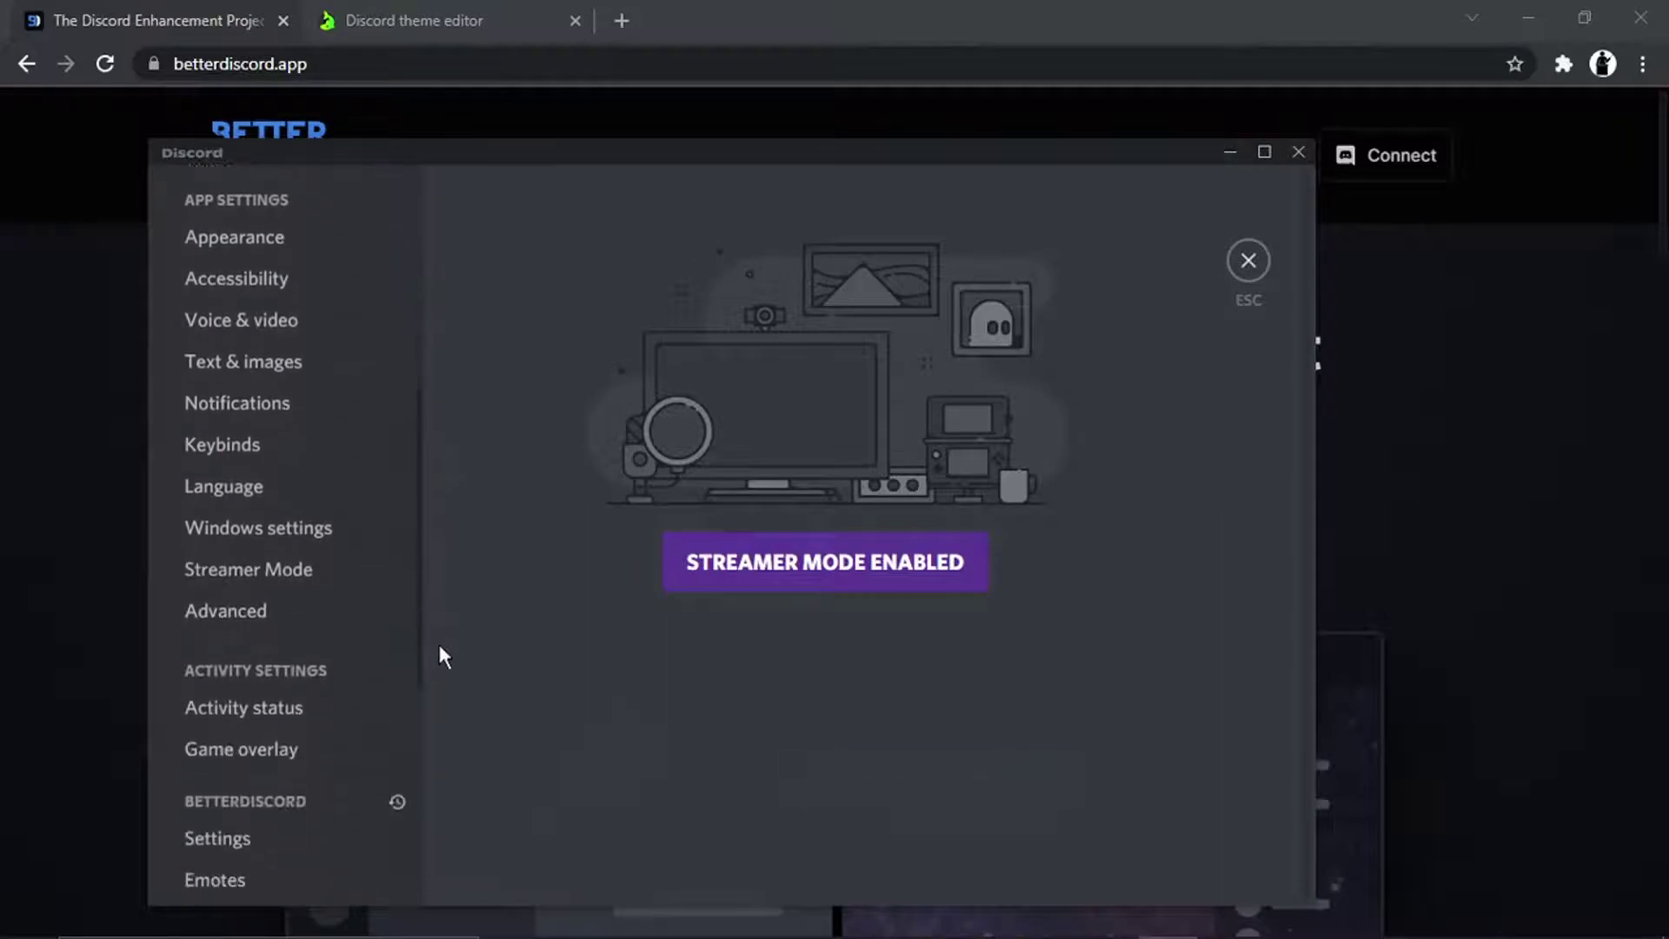
{"action": "scroll", "coordinate": [456, 739], "scroll_direction": "down", "scroll_amount": 1}
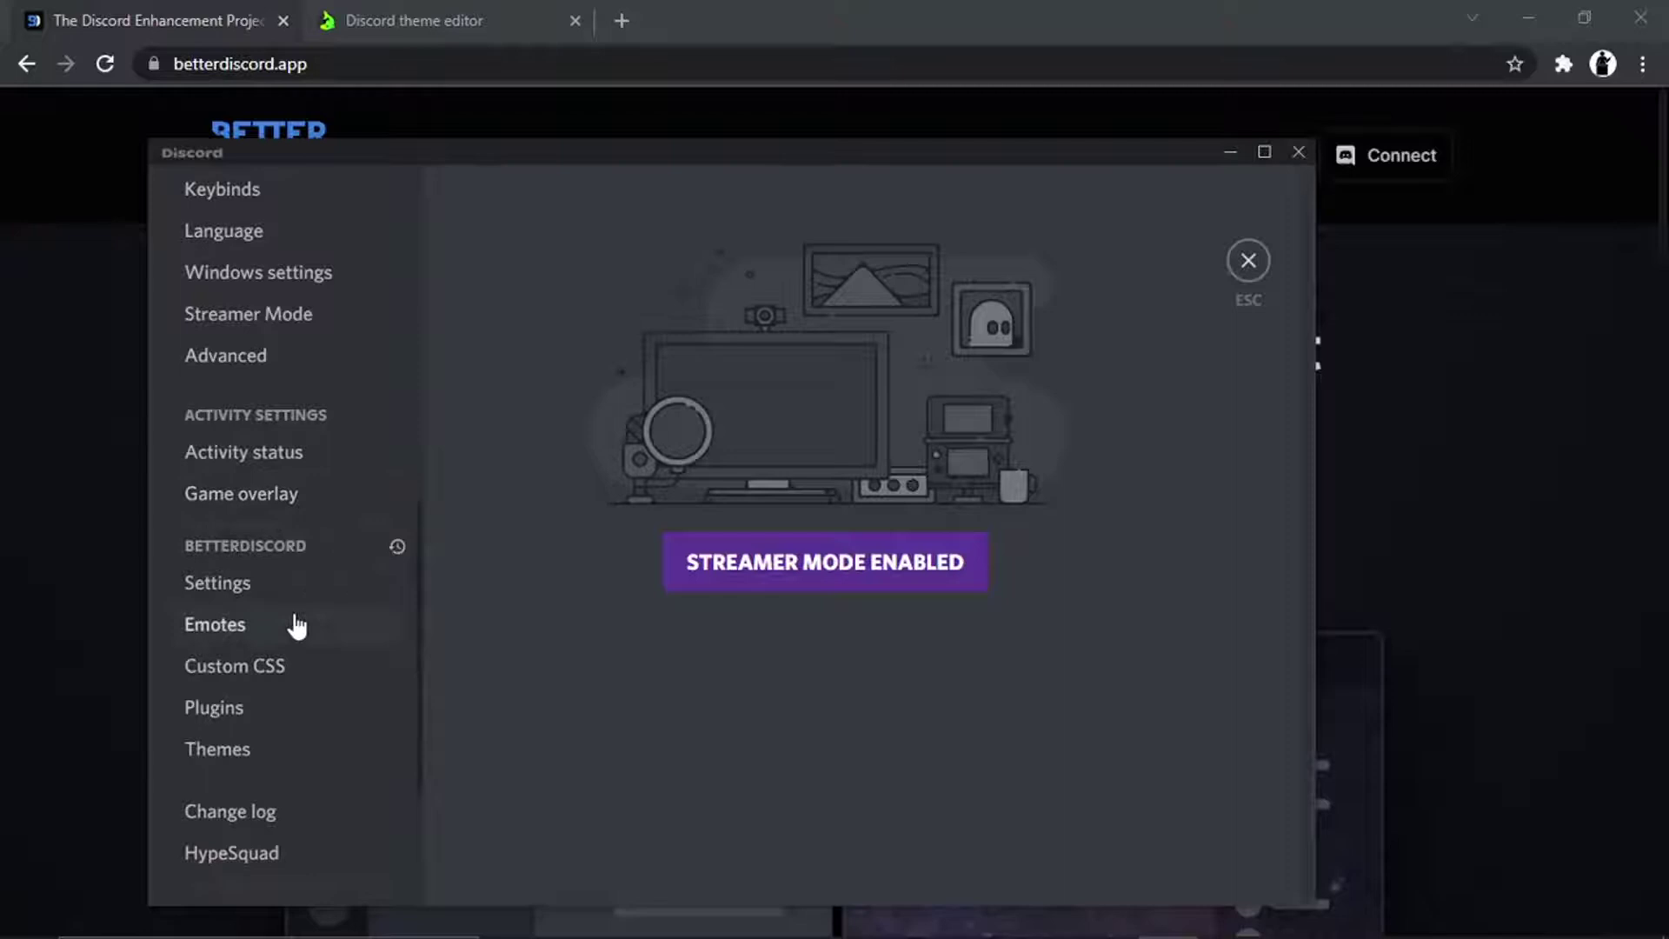
{"action": "left_click", "coordinate": [250, 752]}
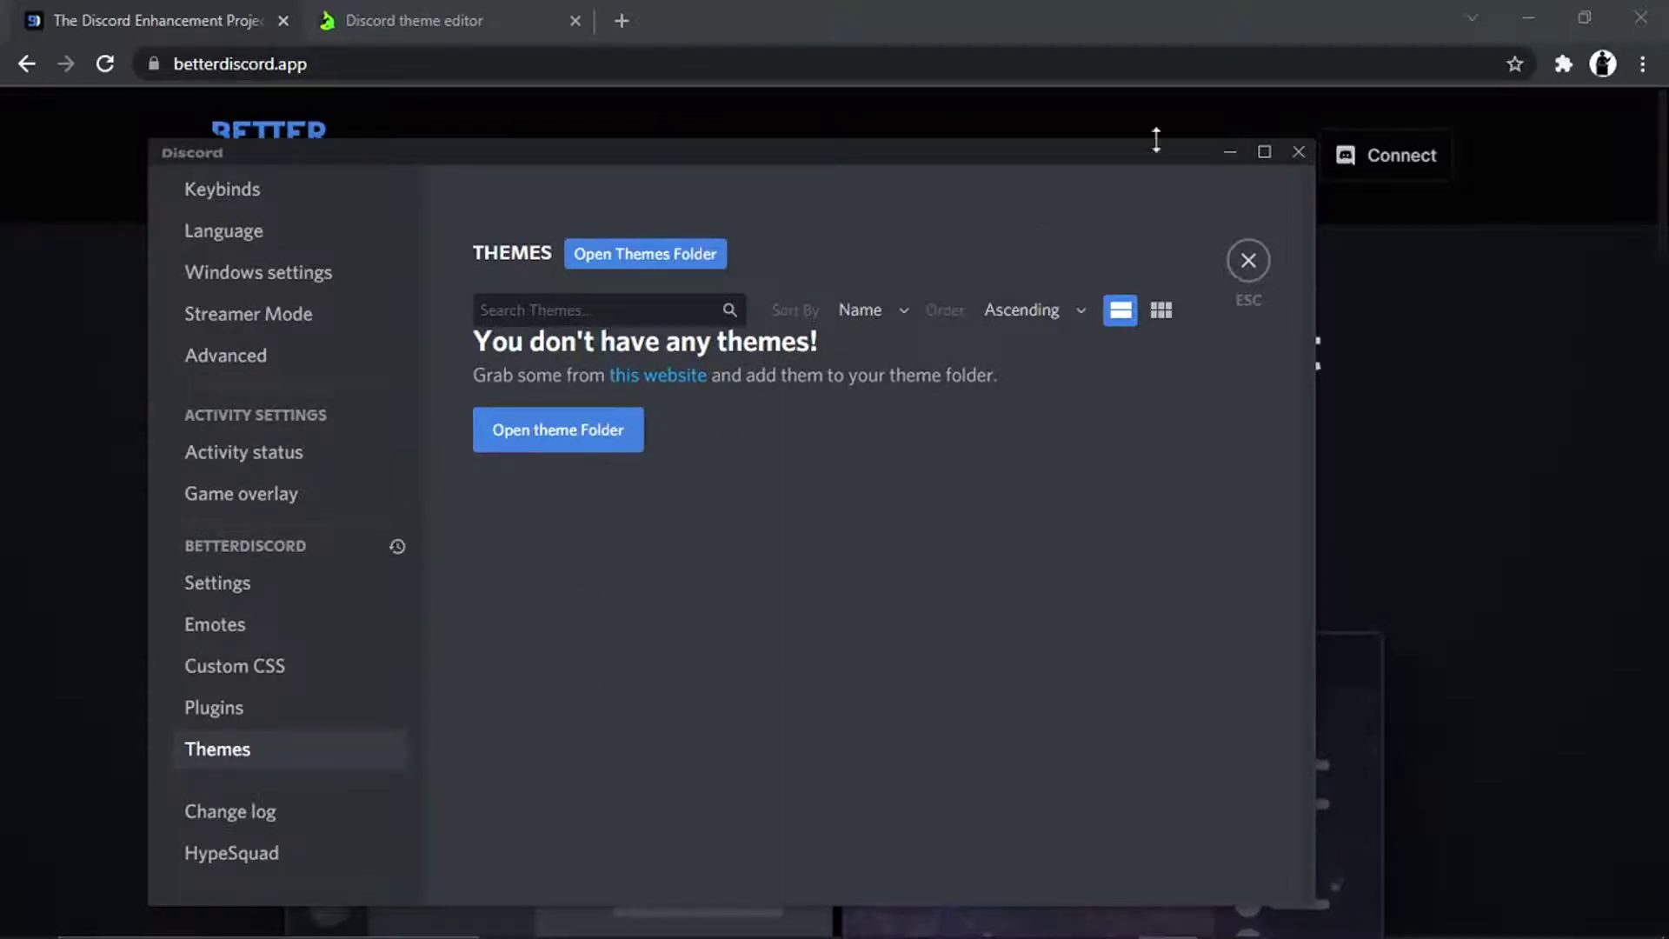
{"action": "left_click", "coordinate": [1229, 155]}
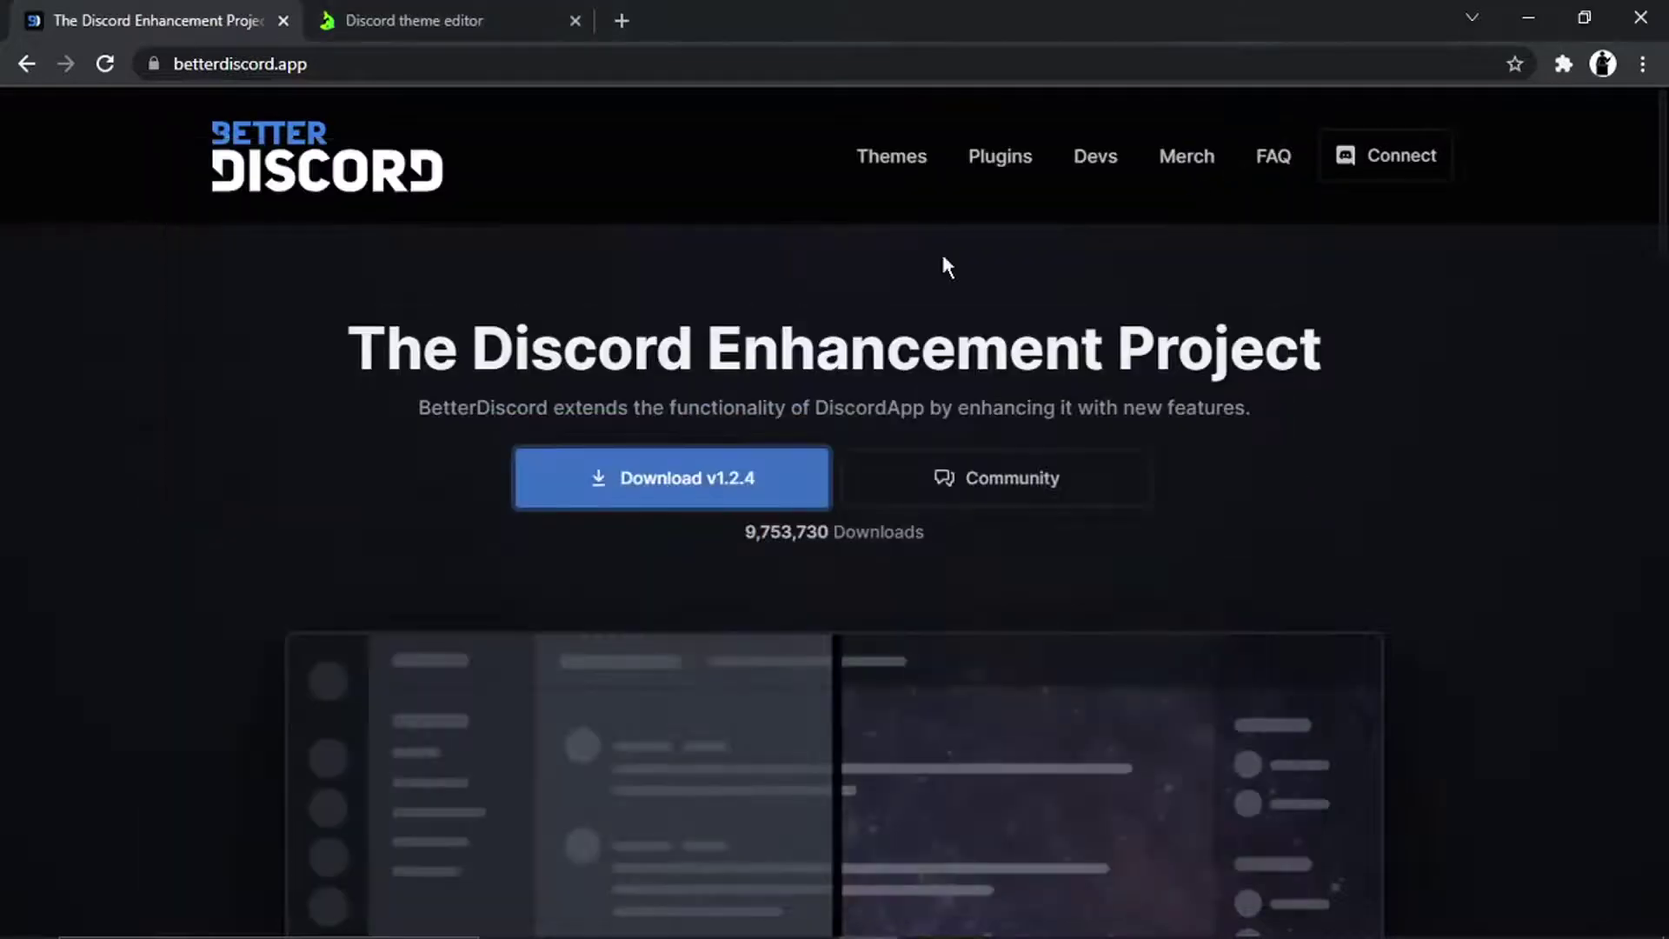
Start the Discord Theme Editor on limeshark.dev and choose the Neutron theme for editing.
{"action": "left_click", "coordinate": [471, 28]}
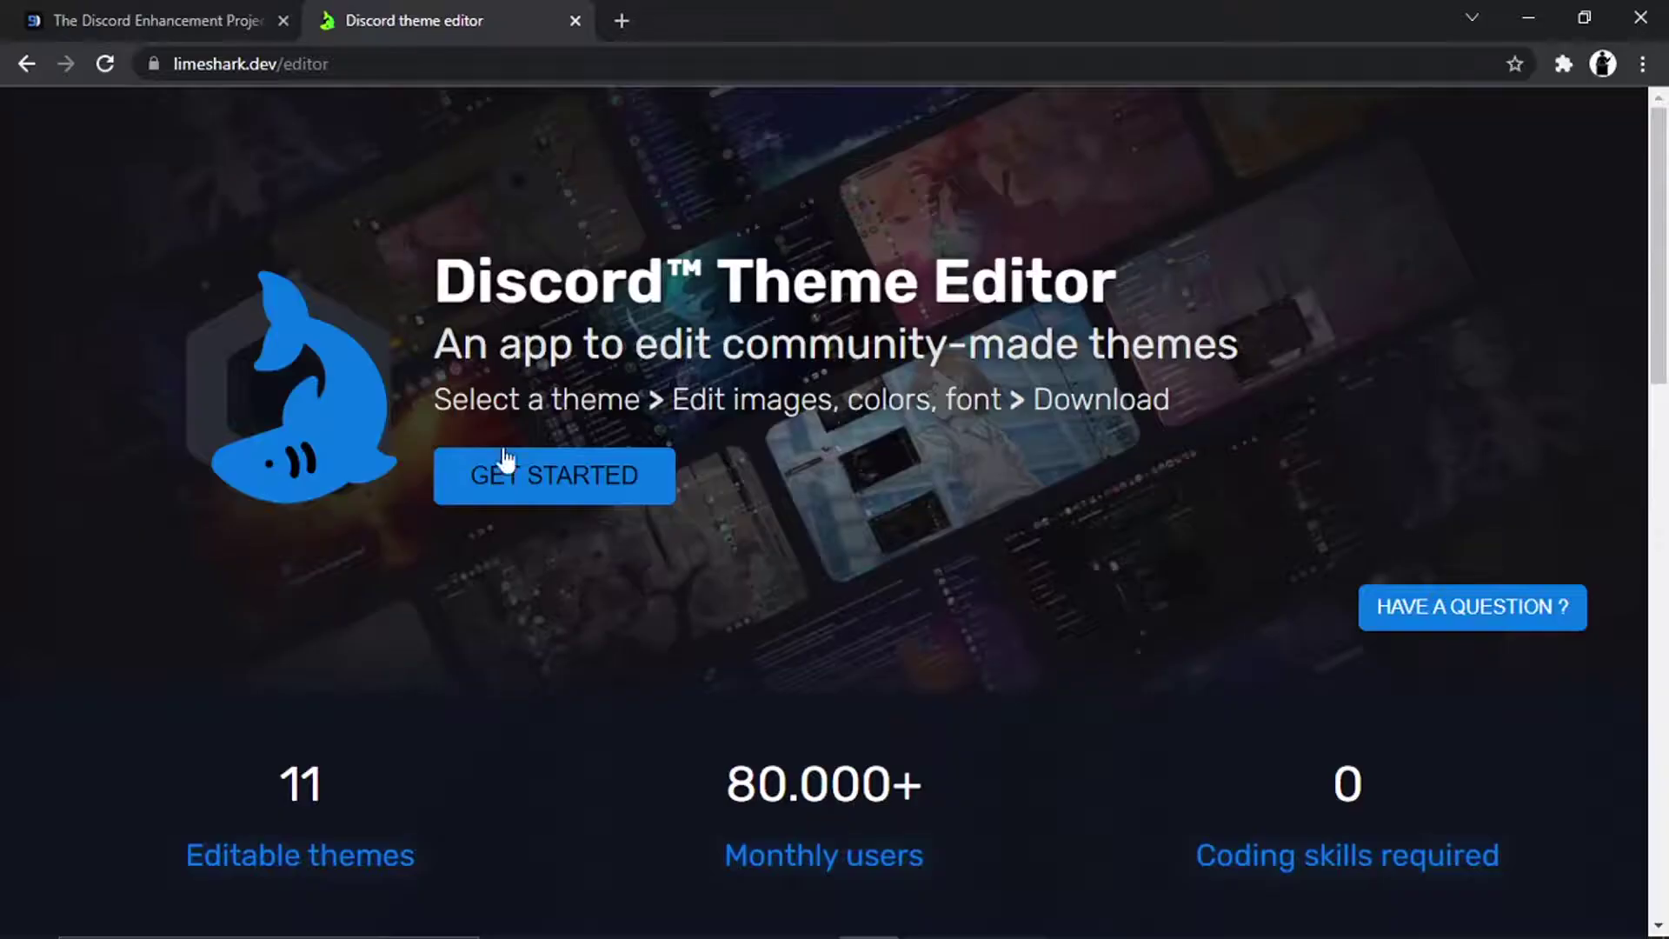
{"action": "left_click", "coordinate": [532, 472]}
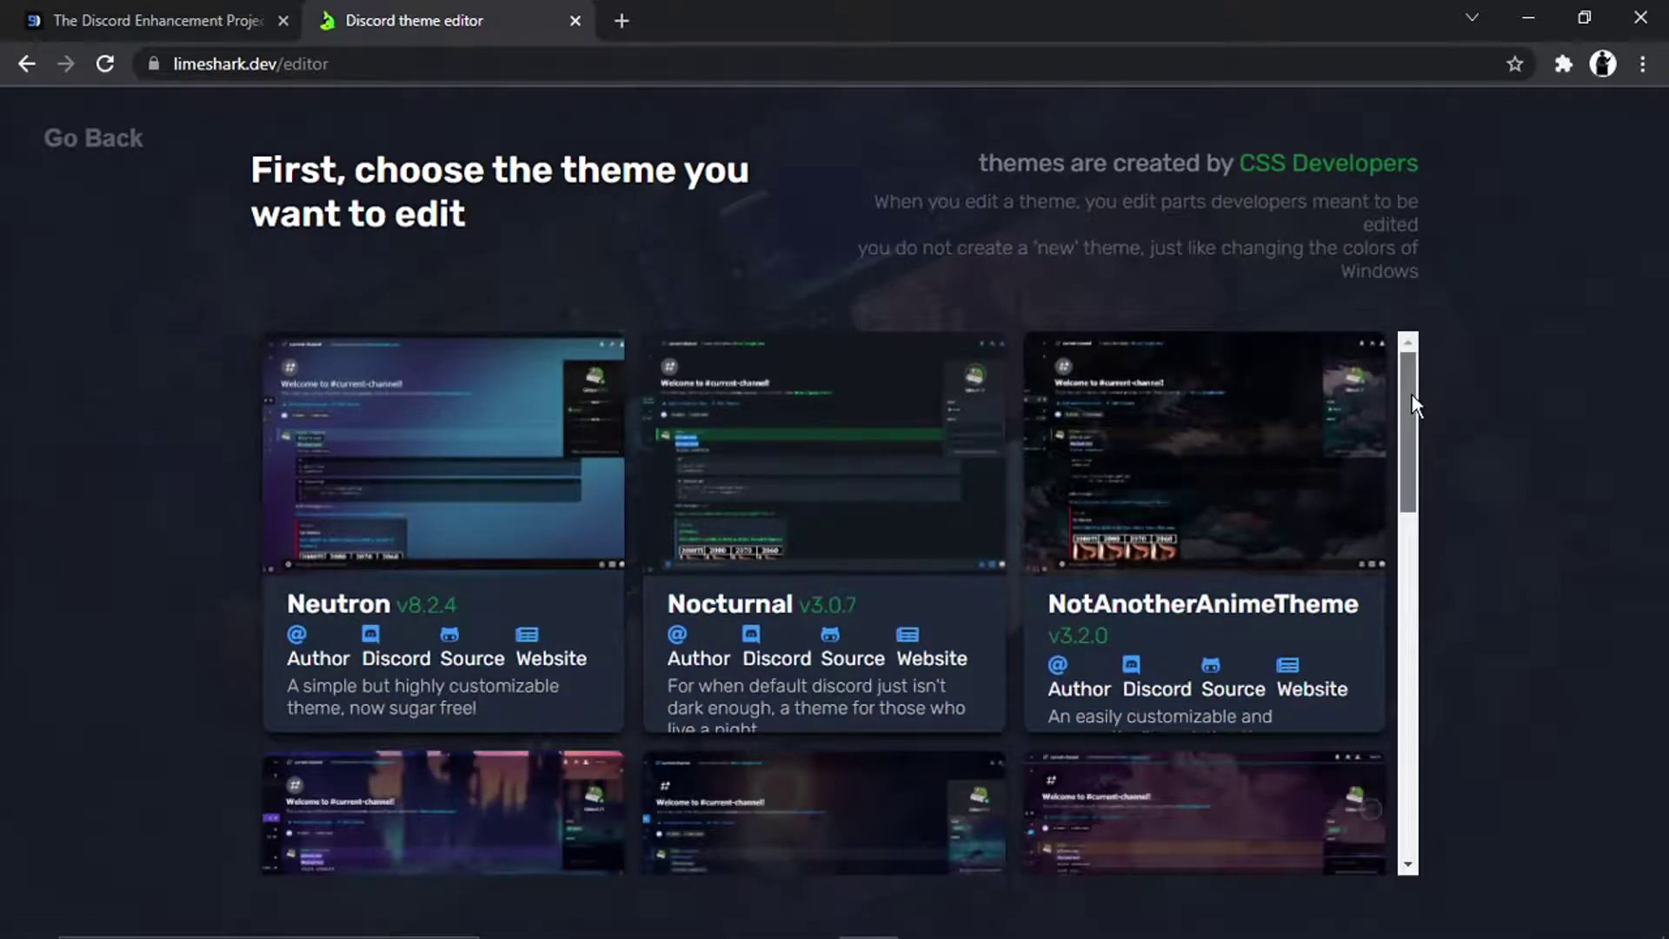
{"action": "left_click_drag", "start_coordinate": [1411, 390], "coordinate": [1361, 368]}
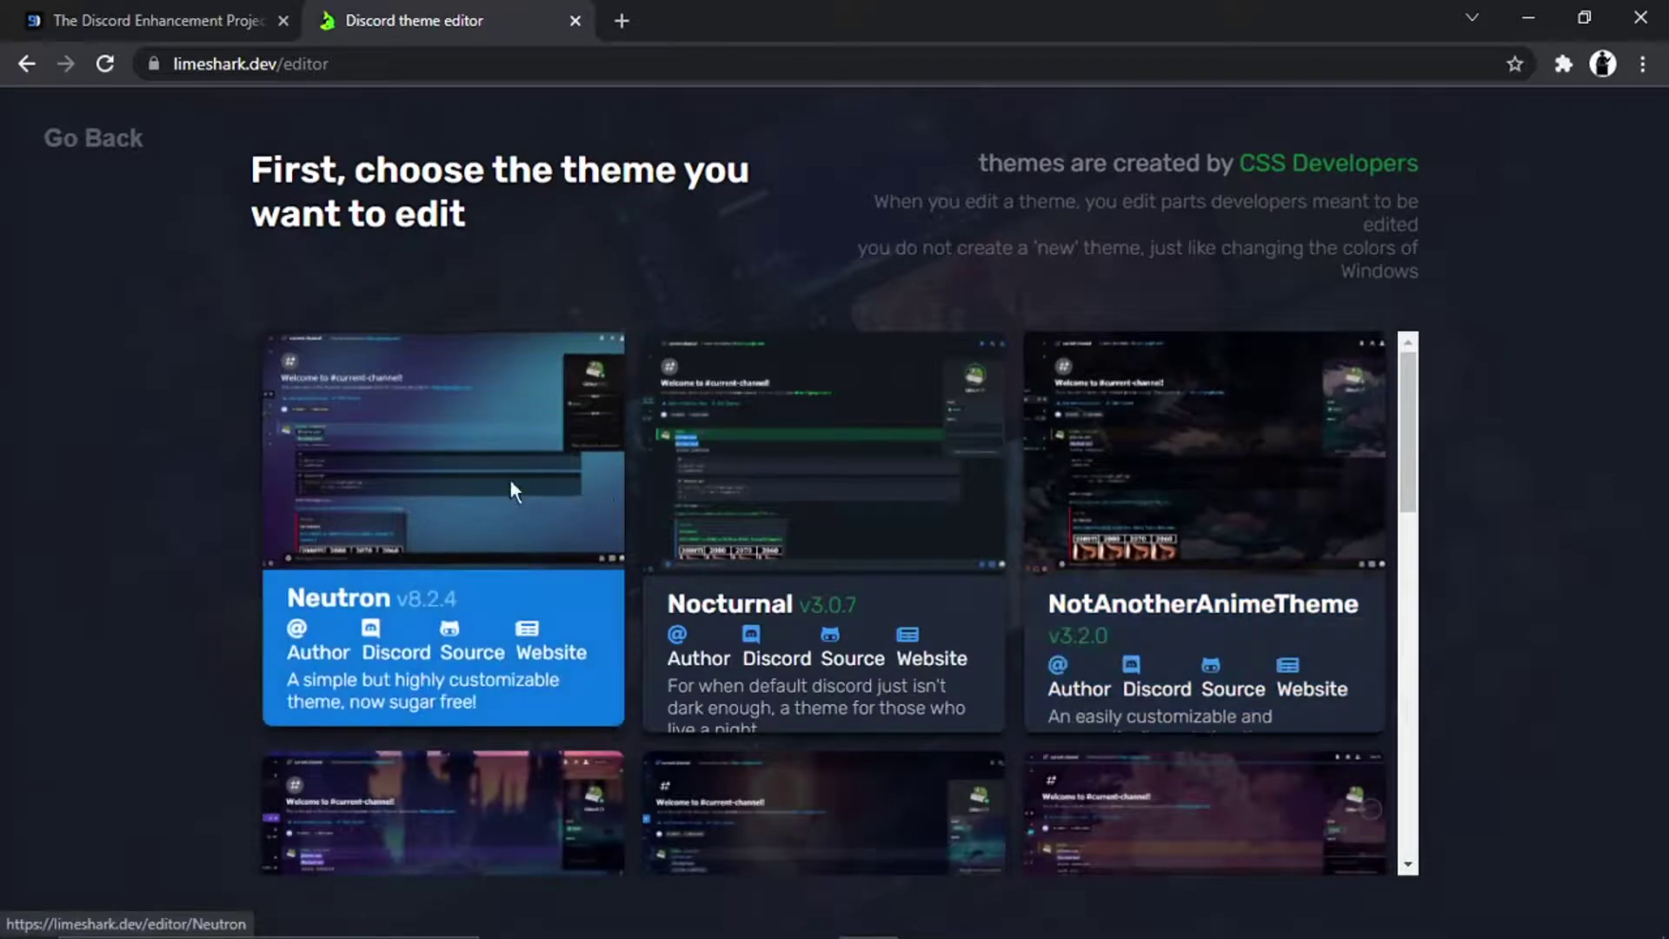
{"action": "left_click", "coordinate": [511, 489]}
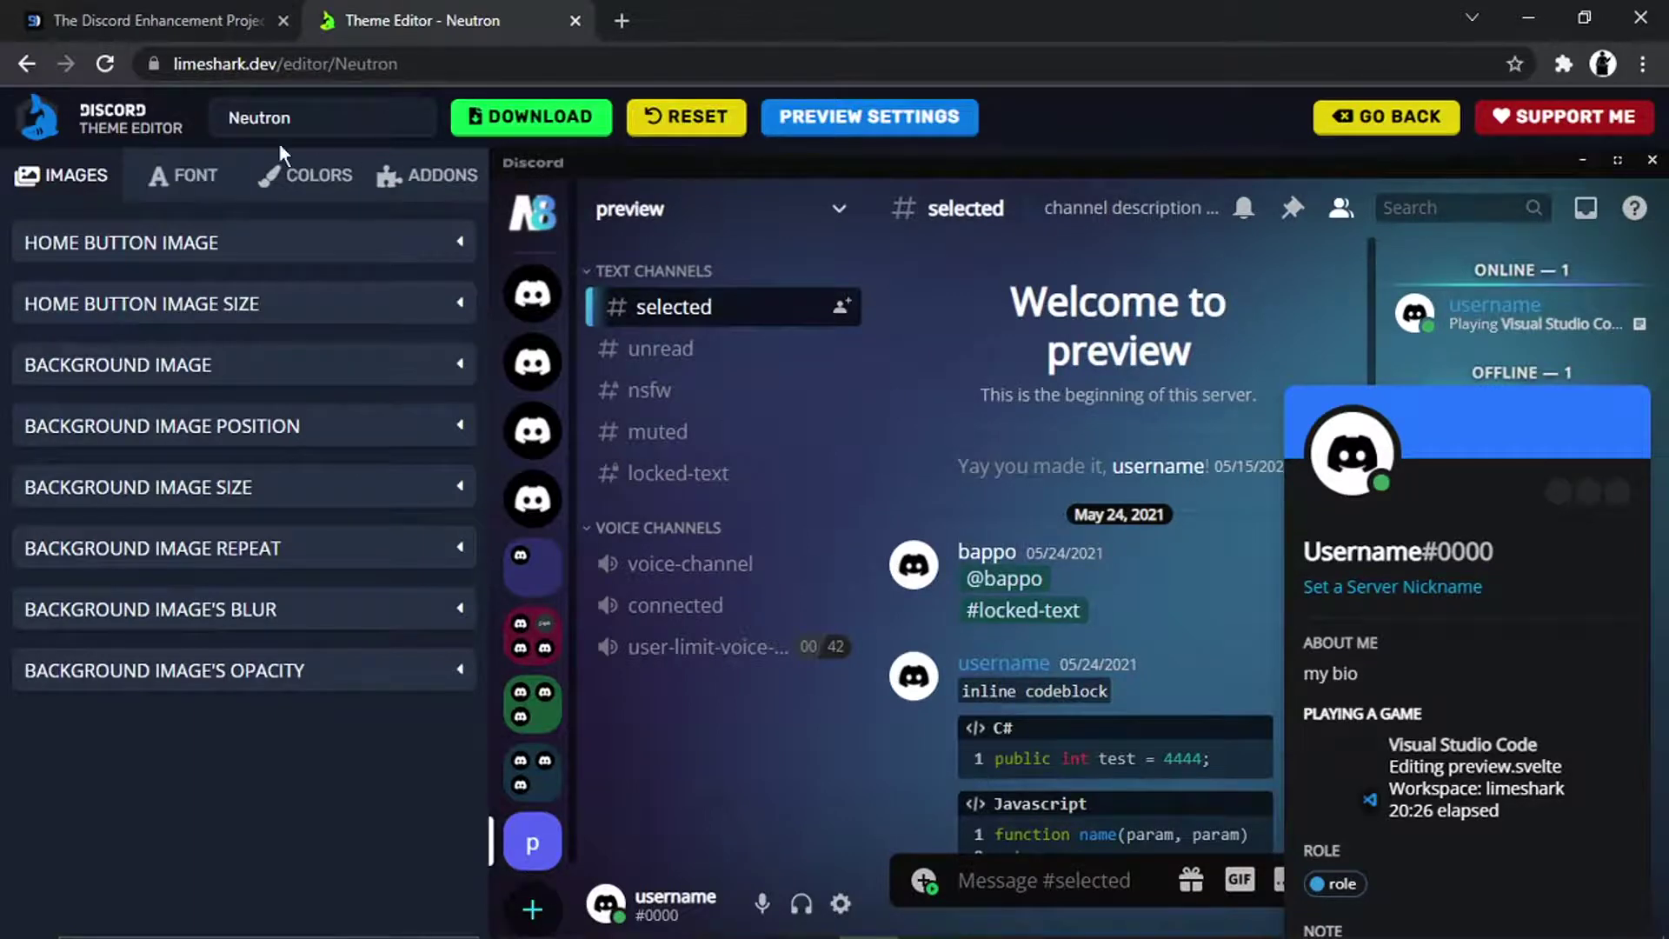
Look over the Neutron theme's color, font and image options, and download the theme file.
{"action": "left_click", "coordinate": [327, 178]}
{"action": "left_click", "coordinate": [191, 203]}
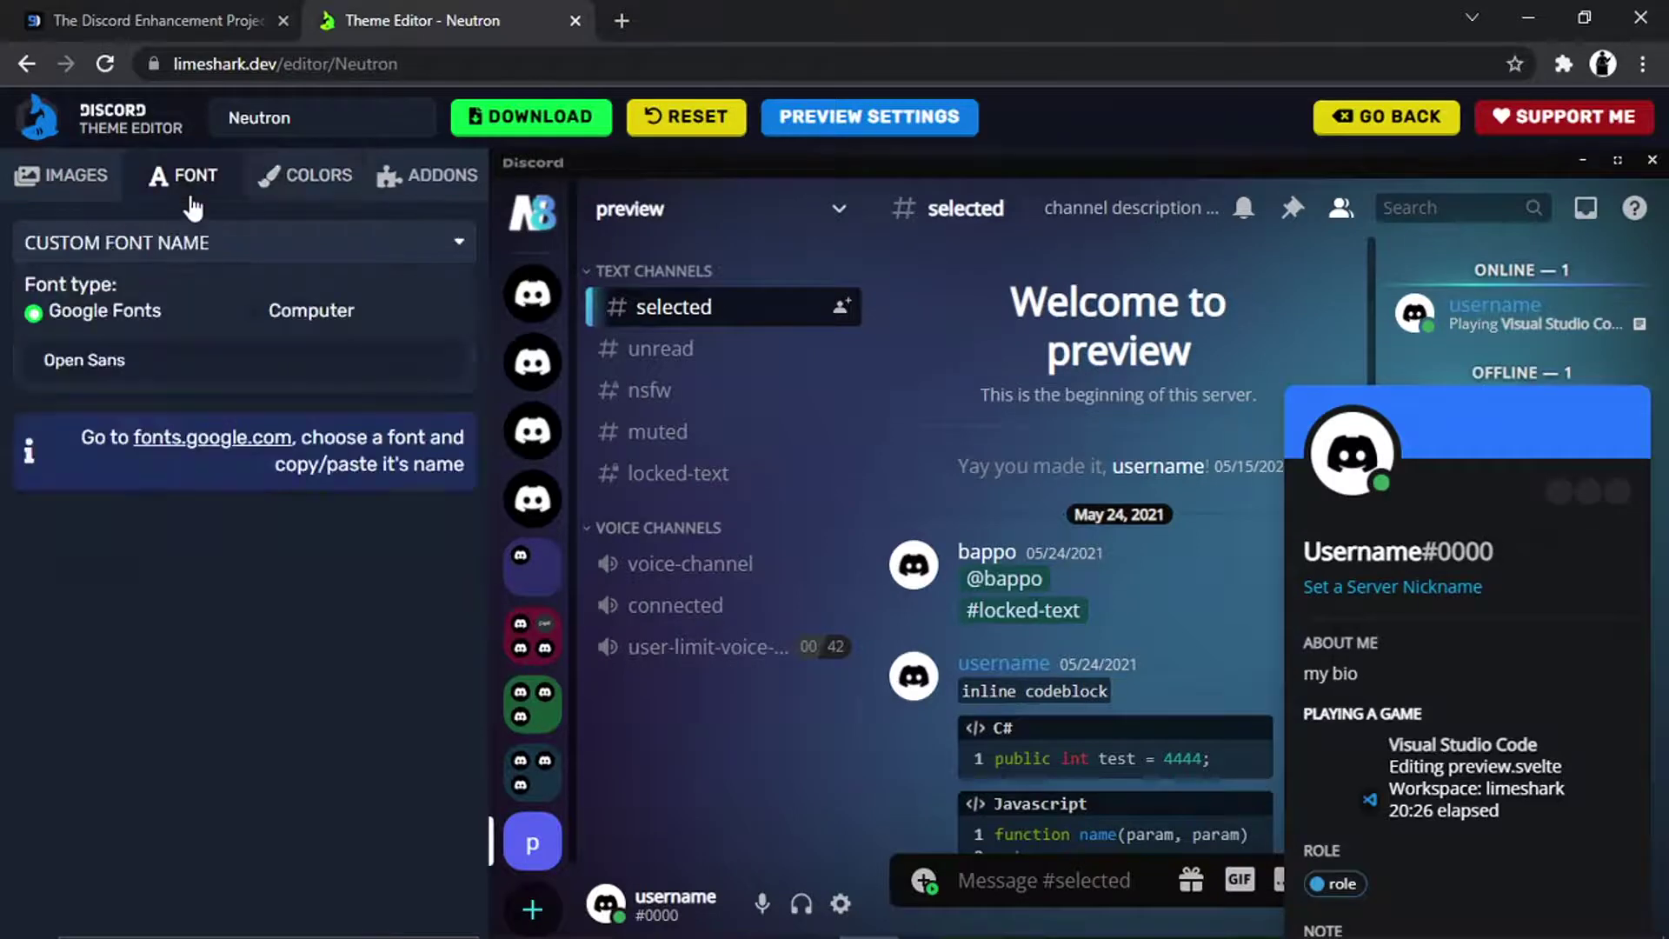
{"action": "left_click", "coordinate": [98, 180]}
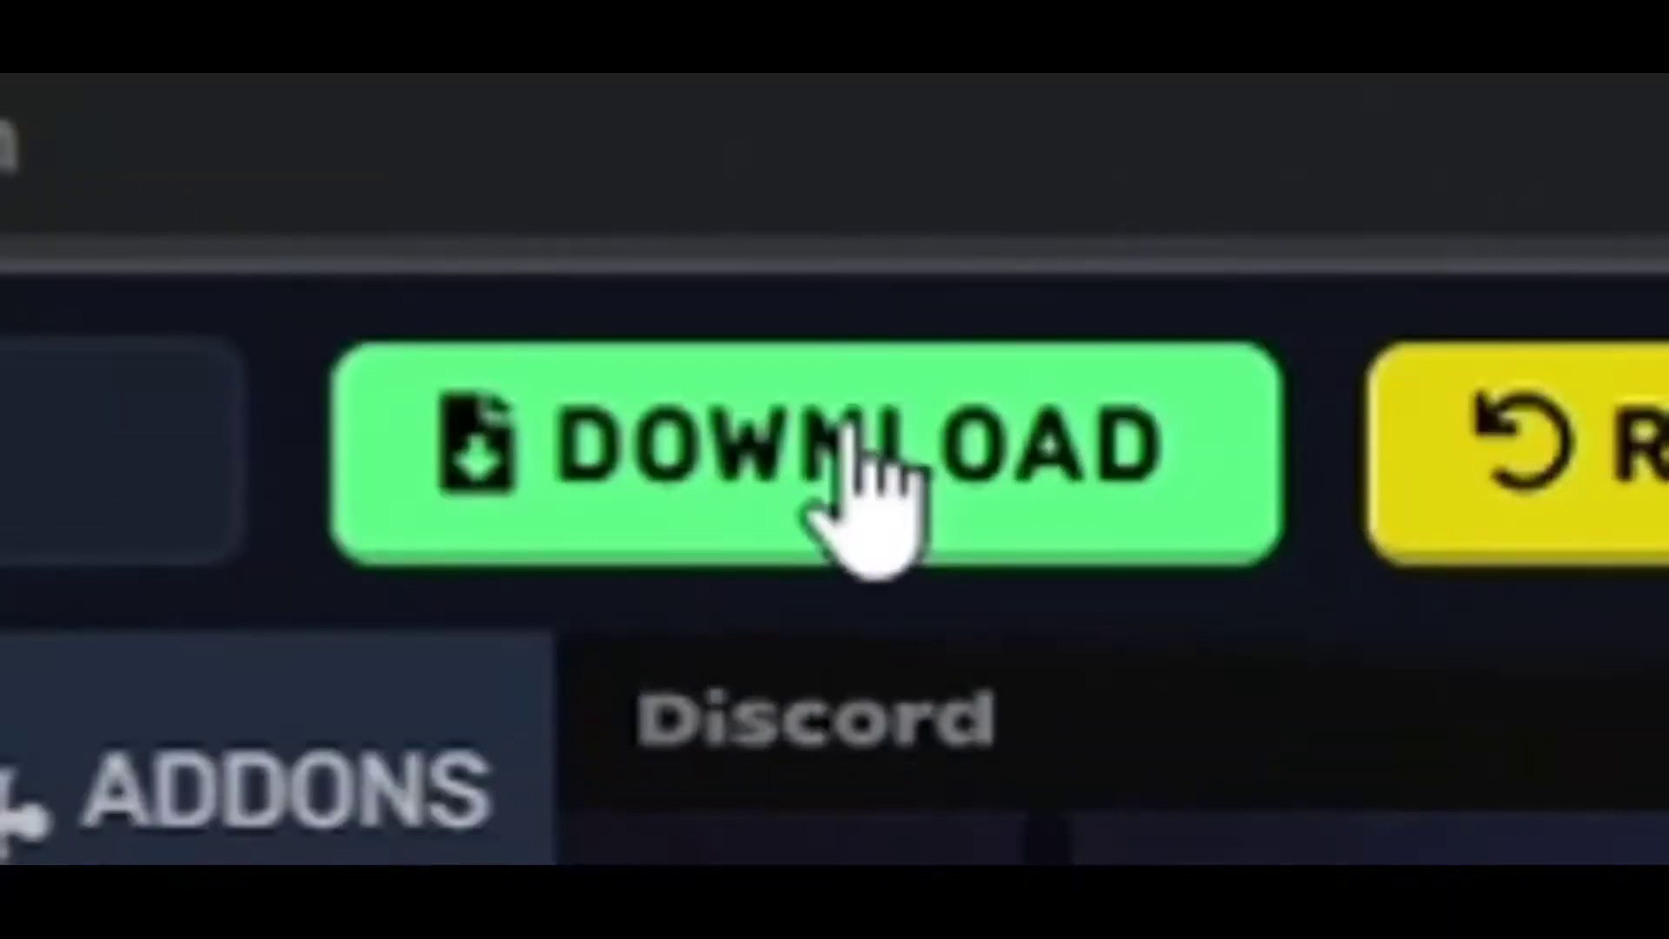
{"action": "left_click", "coordinate": [844, 427]}
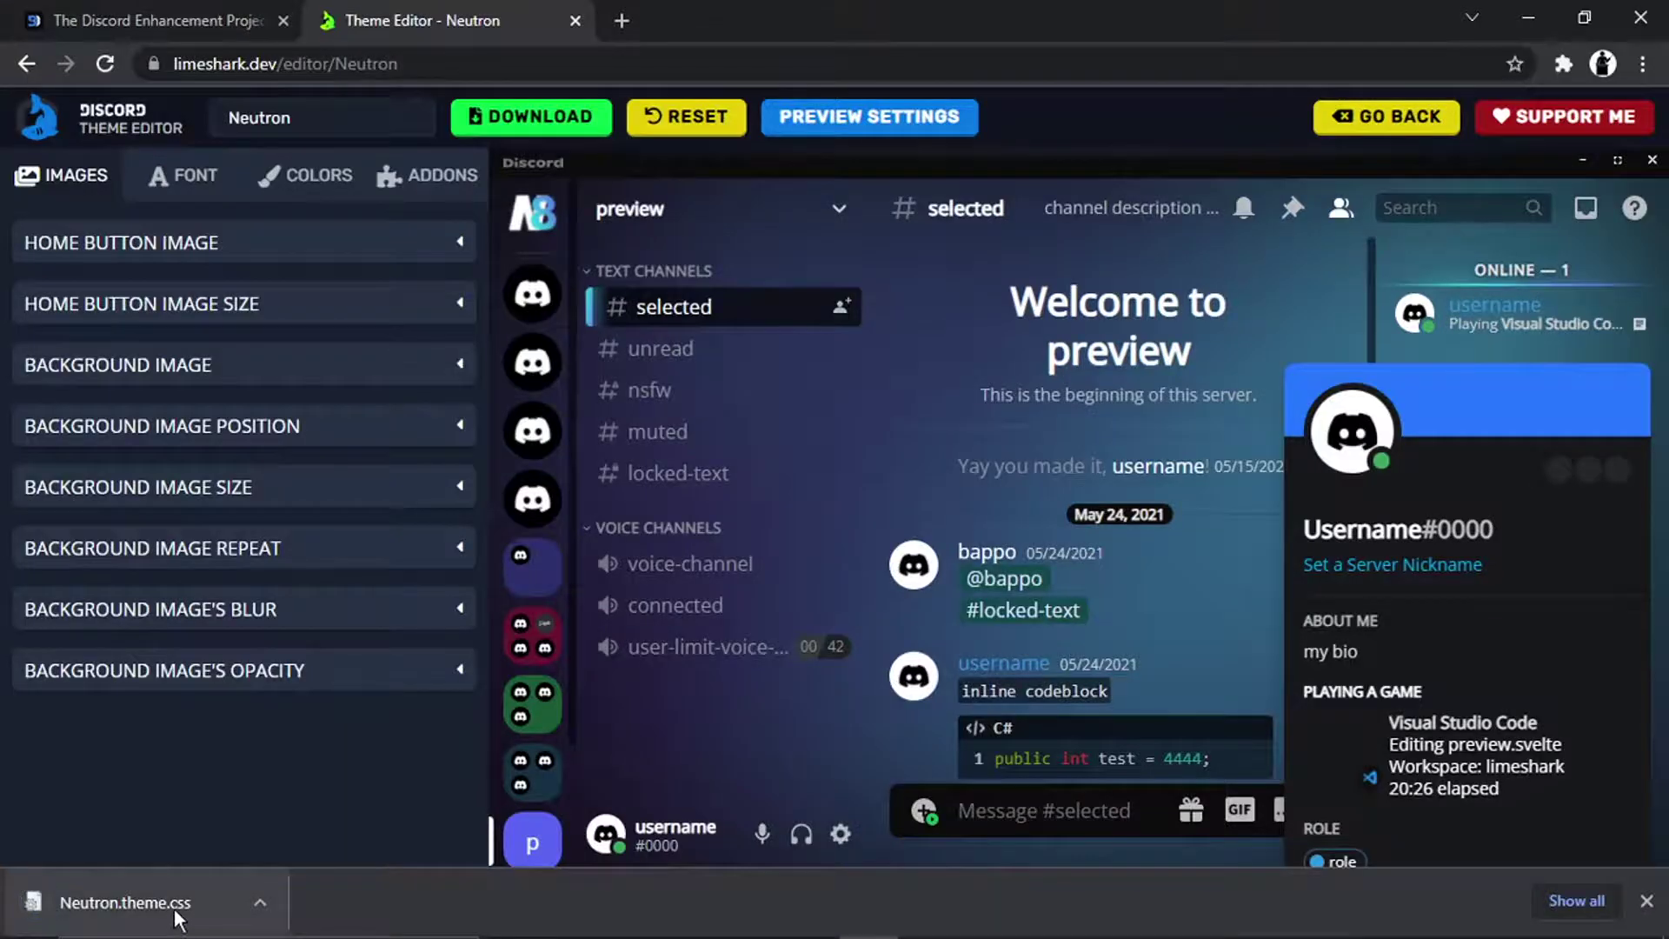
Switch to Discord, open BetterDiscord's themes folder, and add the downloaded Neutron.theme.css file to it.
{"action": "mouse_move", "coordinate": [509, 934]}
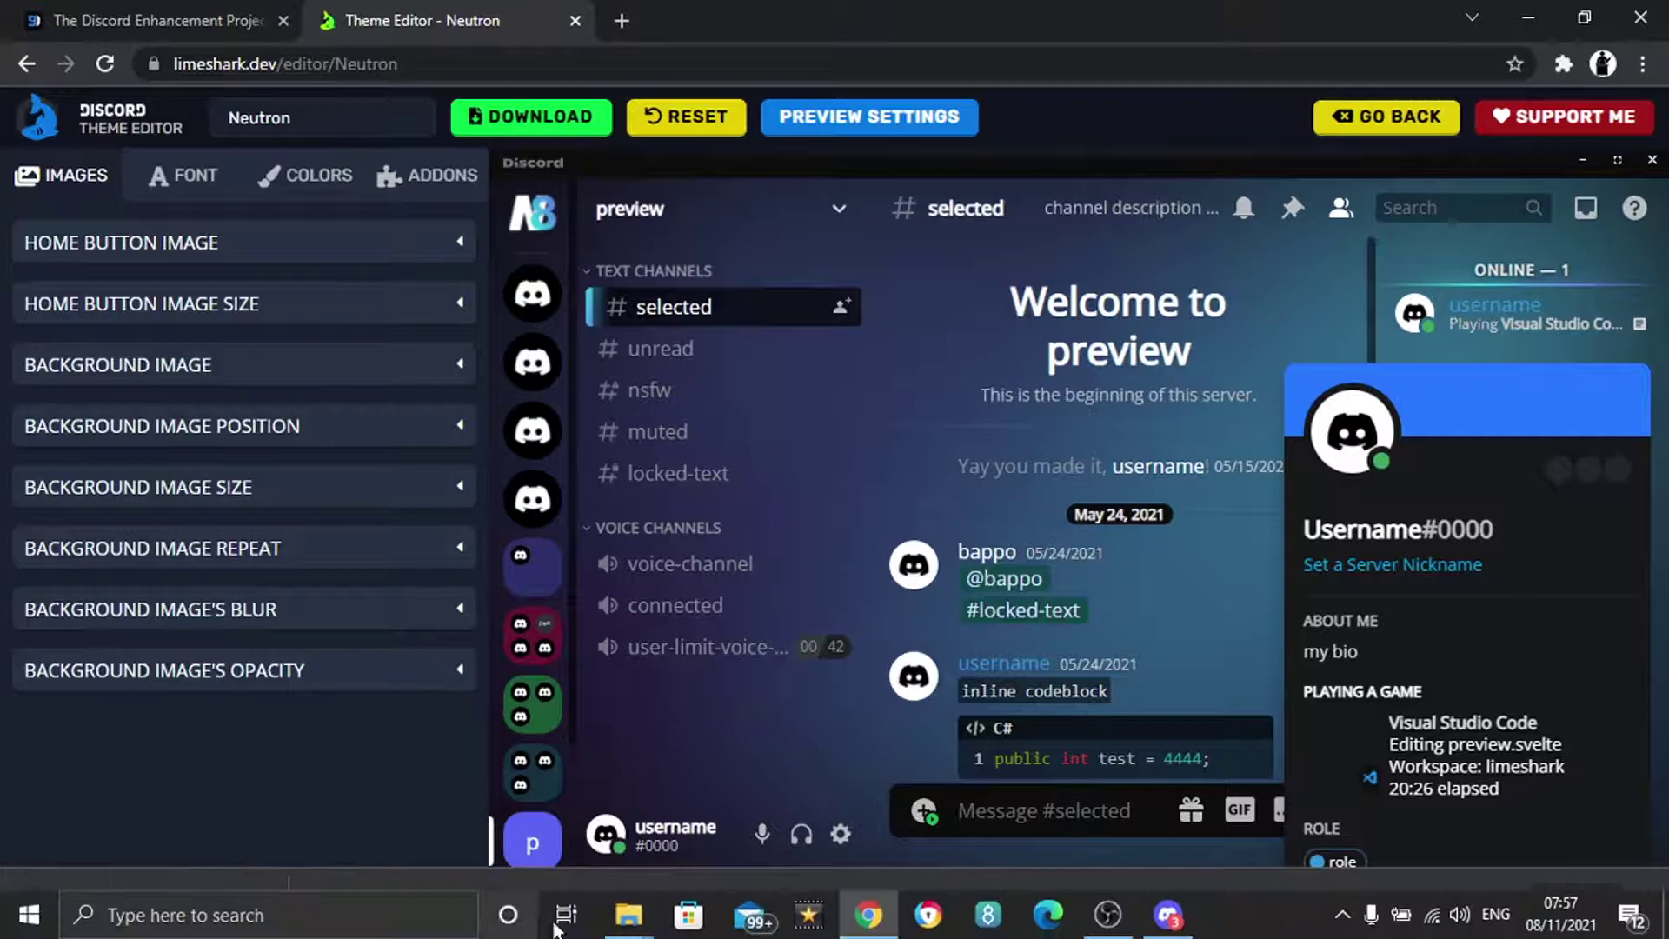
{"action": "left_click", "coordinate": [1173, 926]}
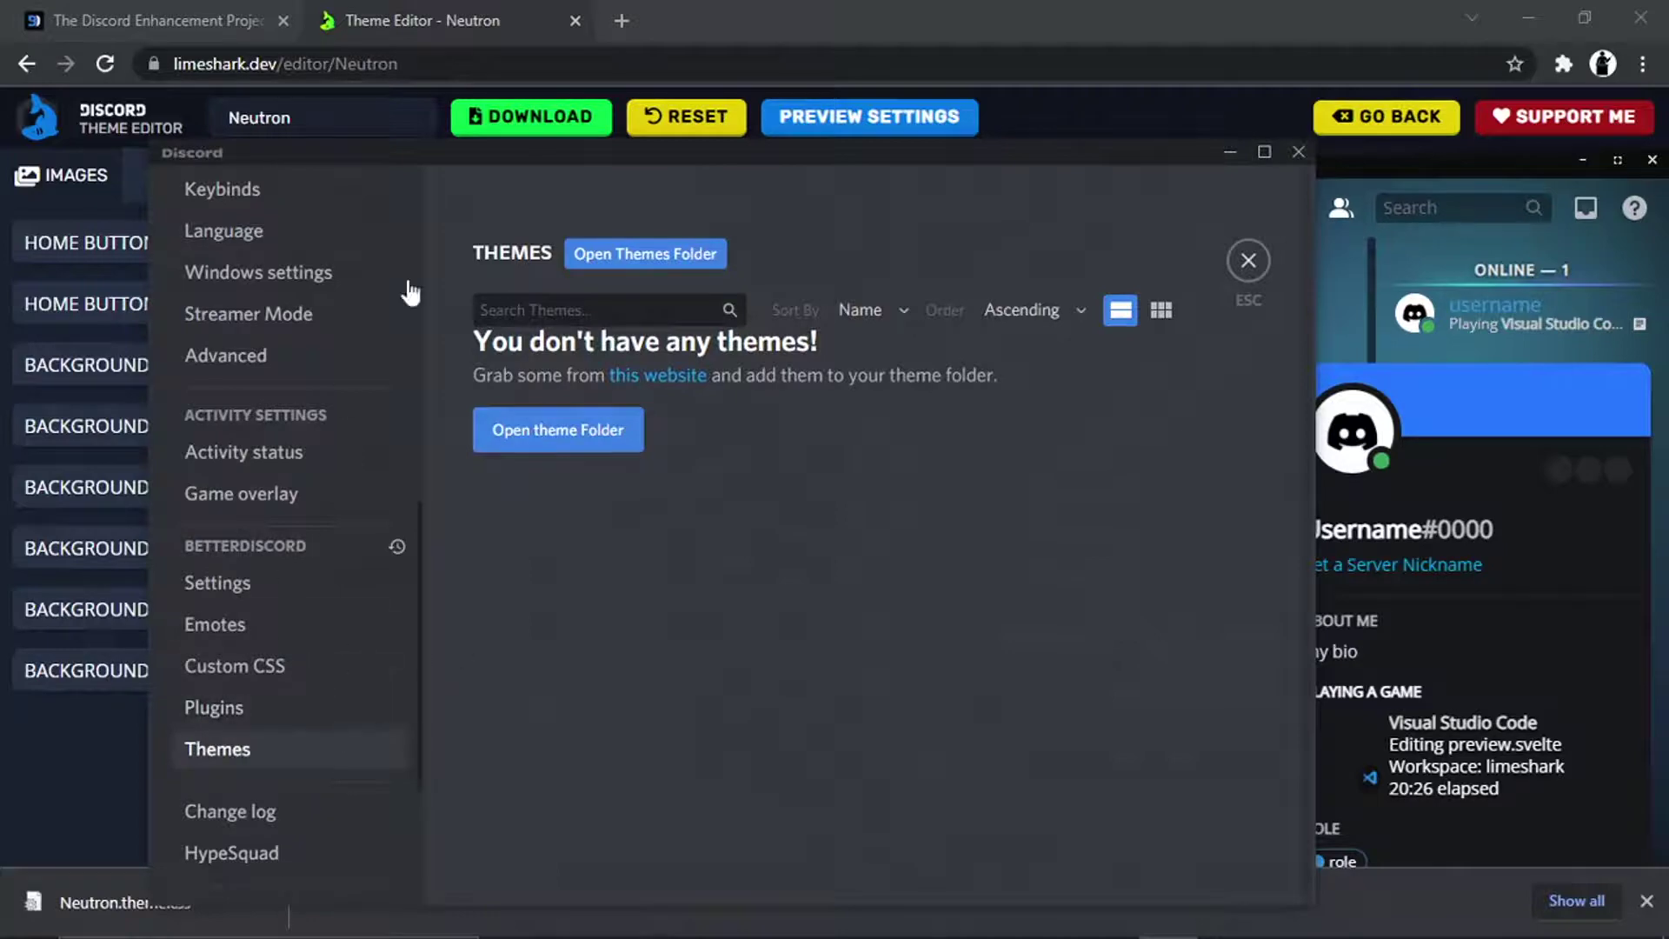
{"action": "left_click", "coordinate": [597, 439]}
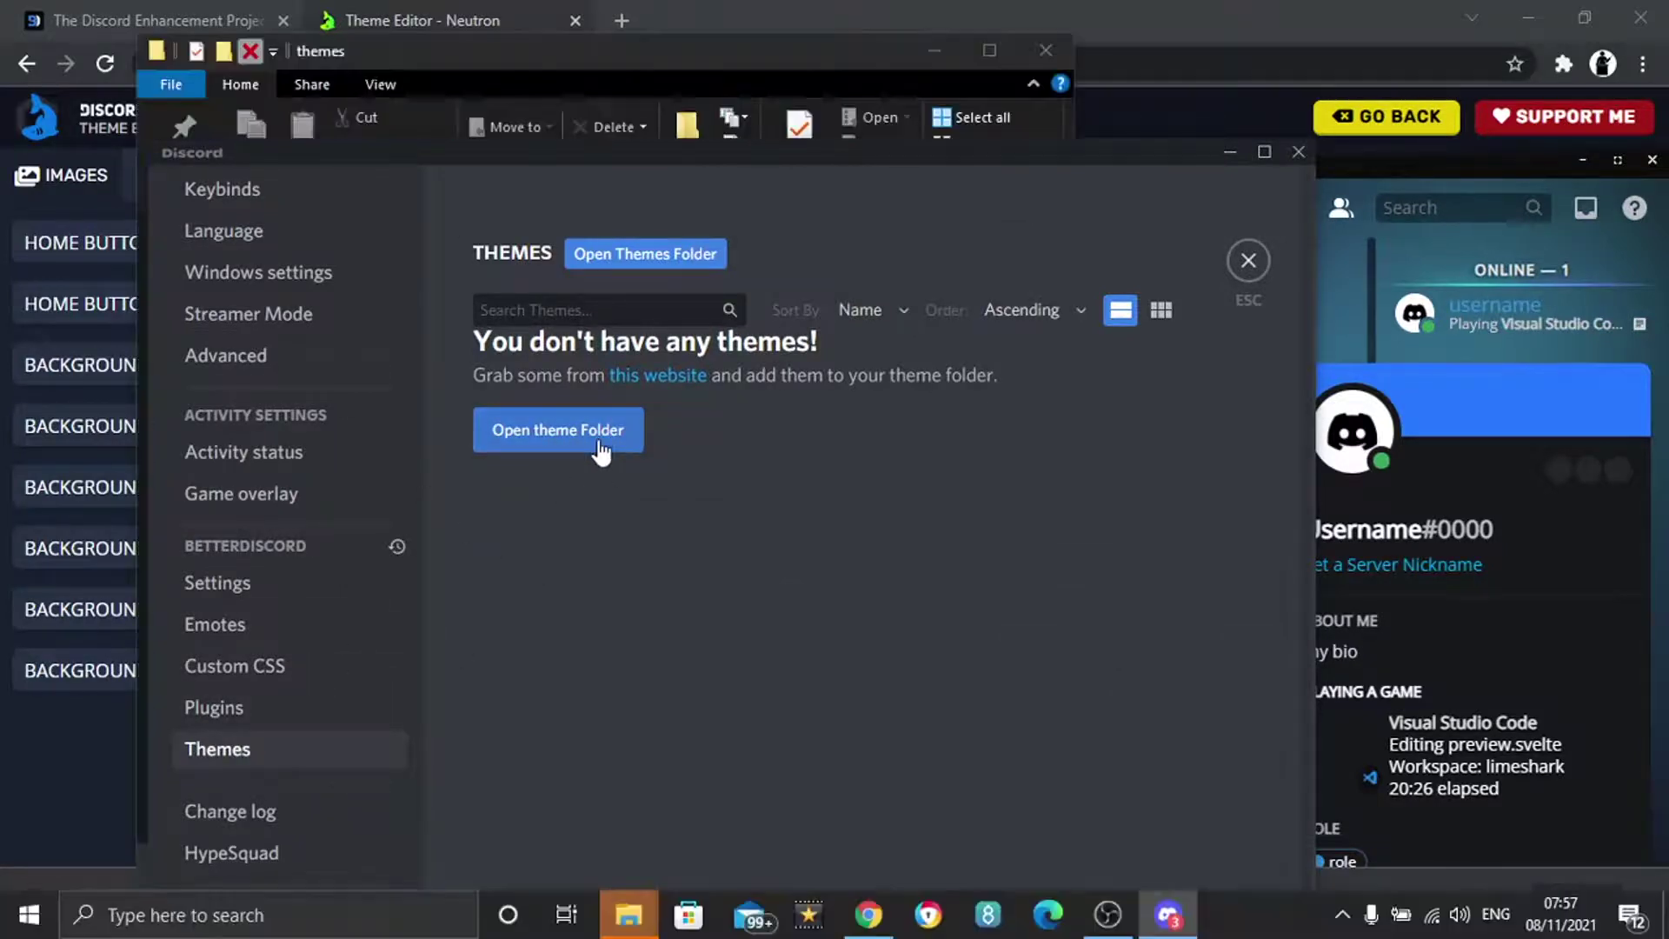
{"action": "mouse_move", "coordinate": [628, 915]}
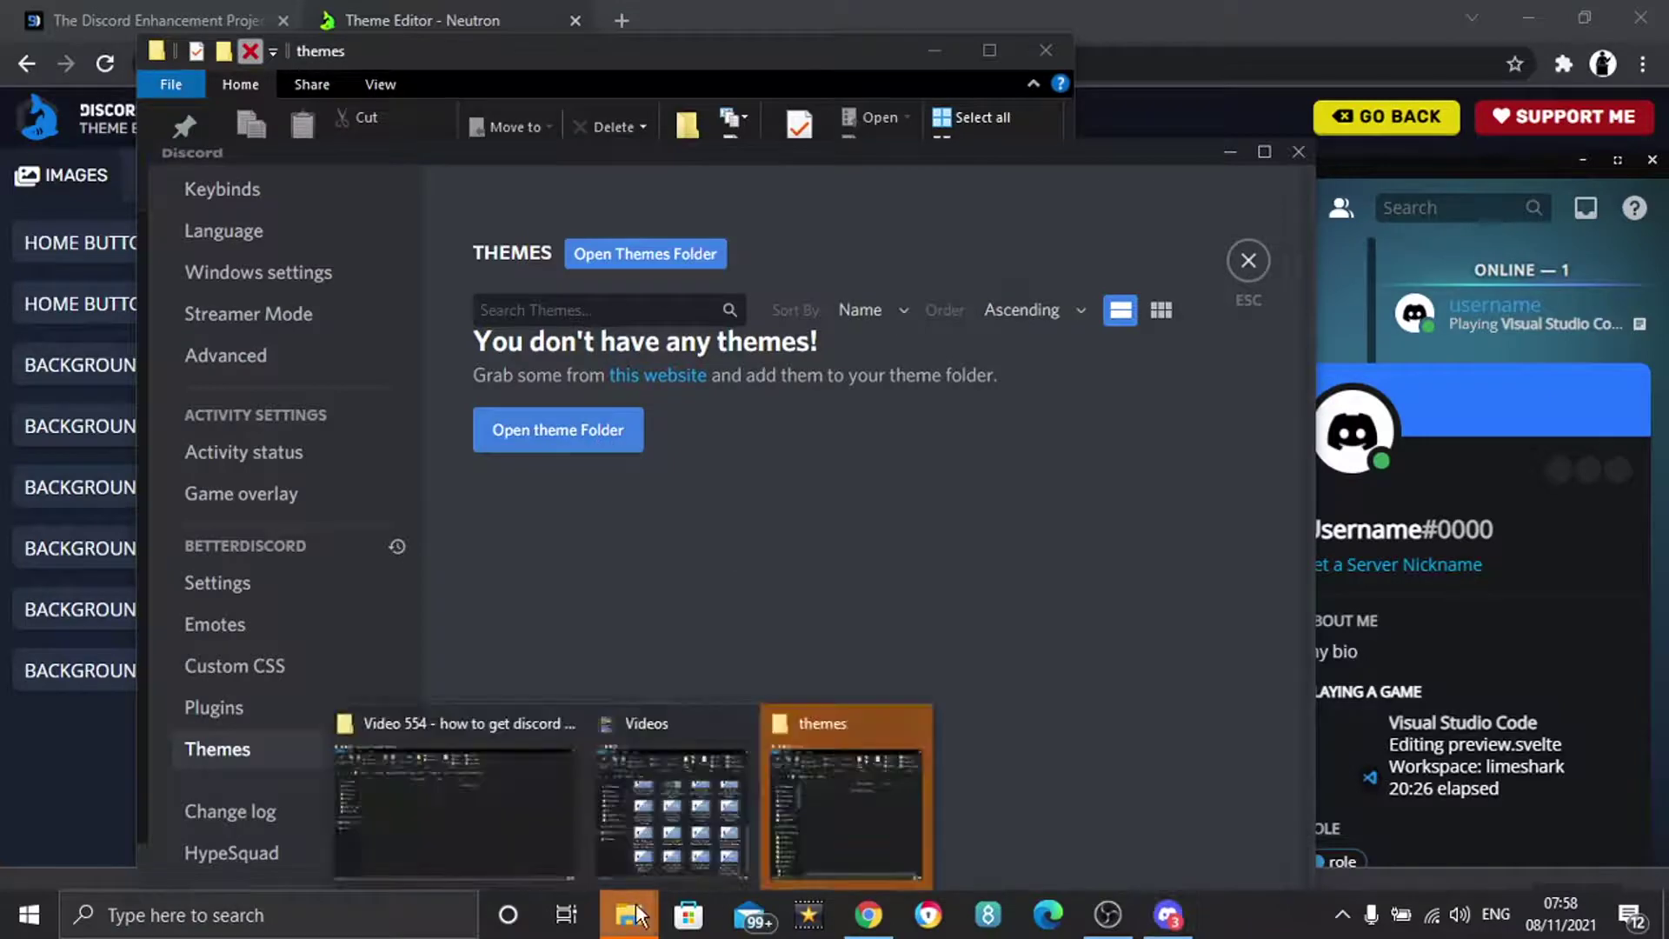
{"action": "mouse_move", "coordinate": [869, 815]}
{"action": "left_click", "coordinate": [834, 765]}
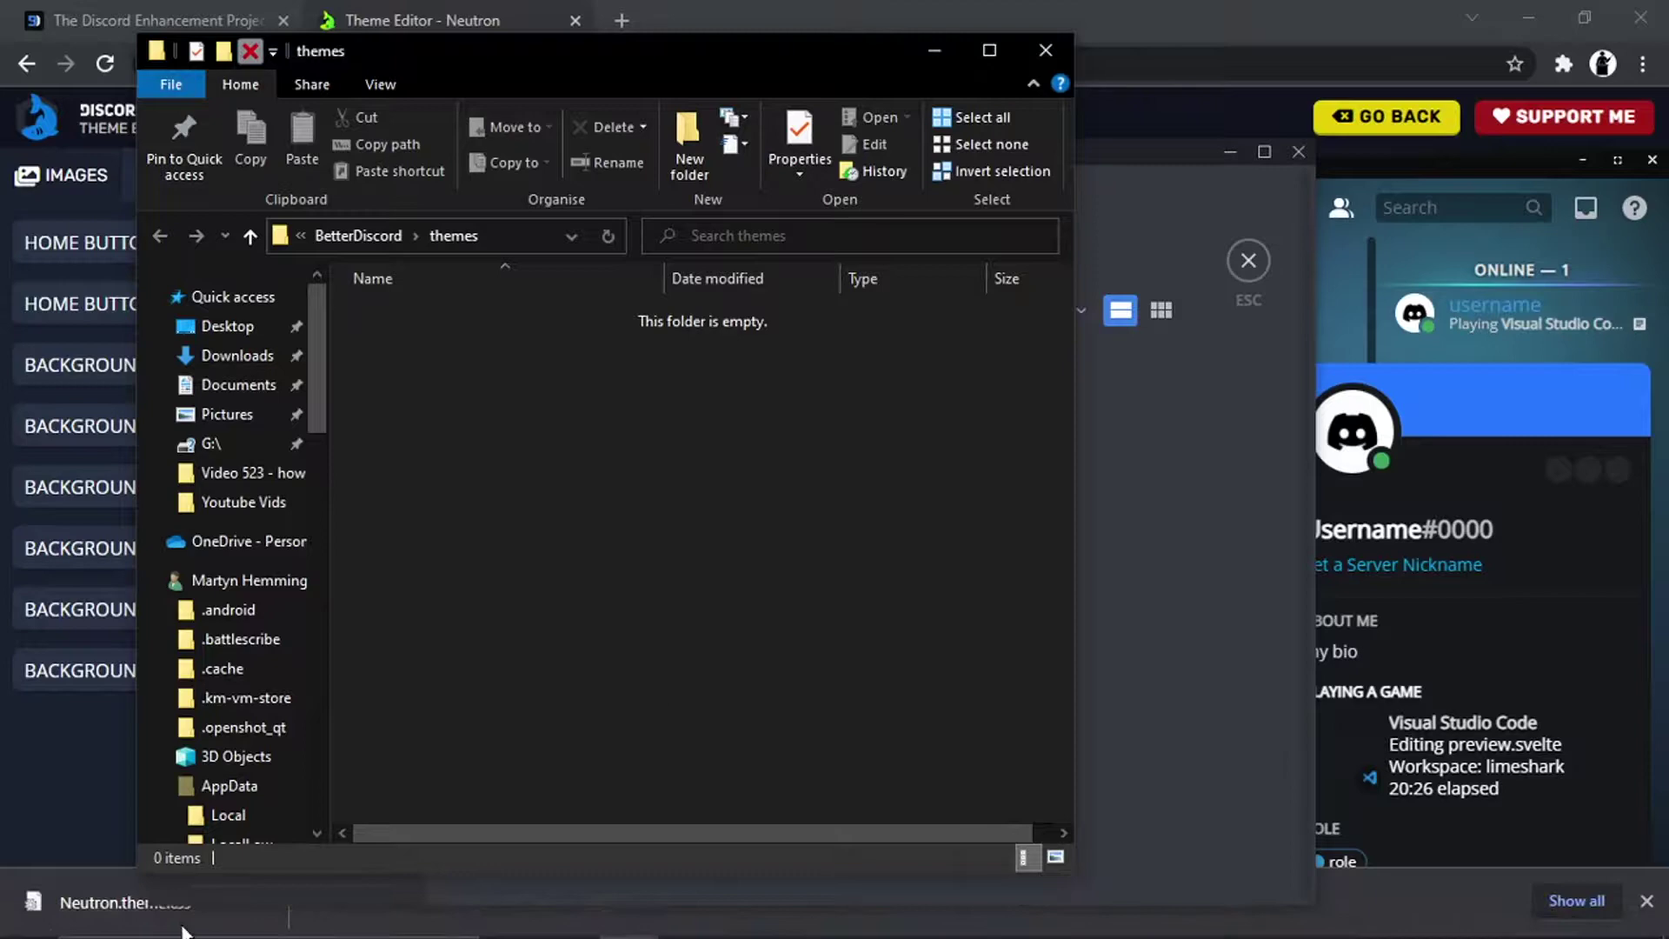
{"action": "left_click_drag", "start_coordinate": [87, 902], "coordinate": [524, 368]}
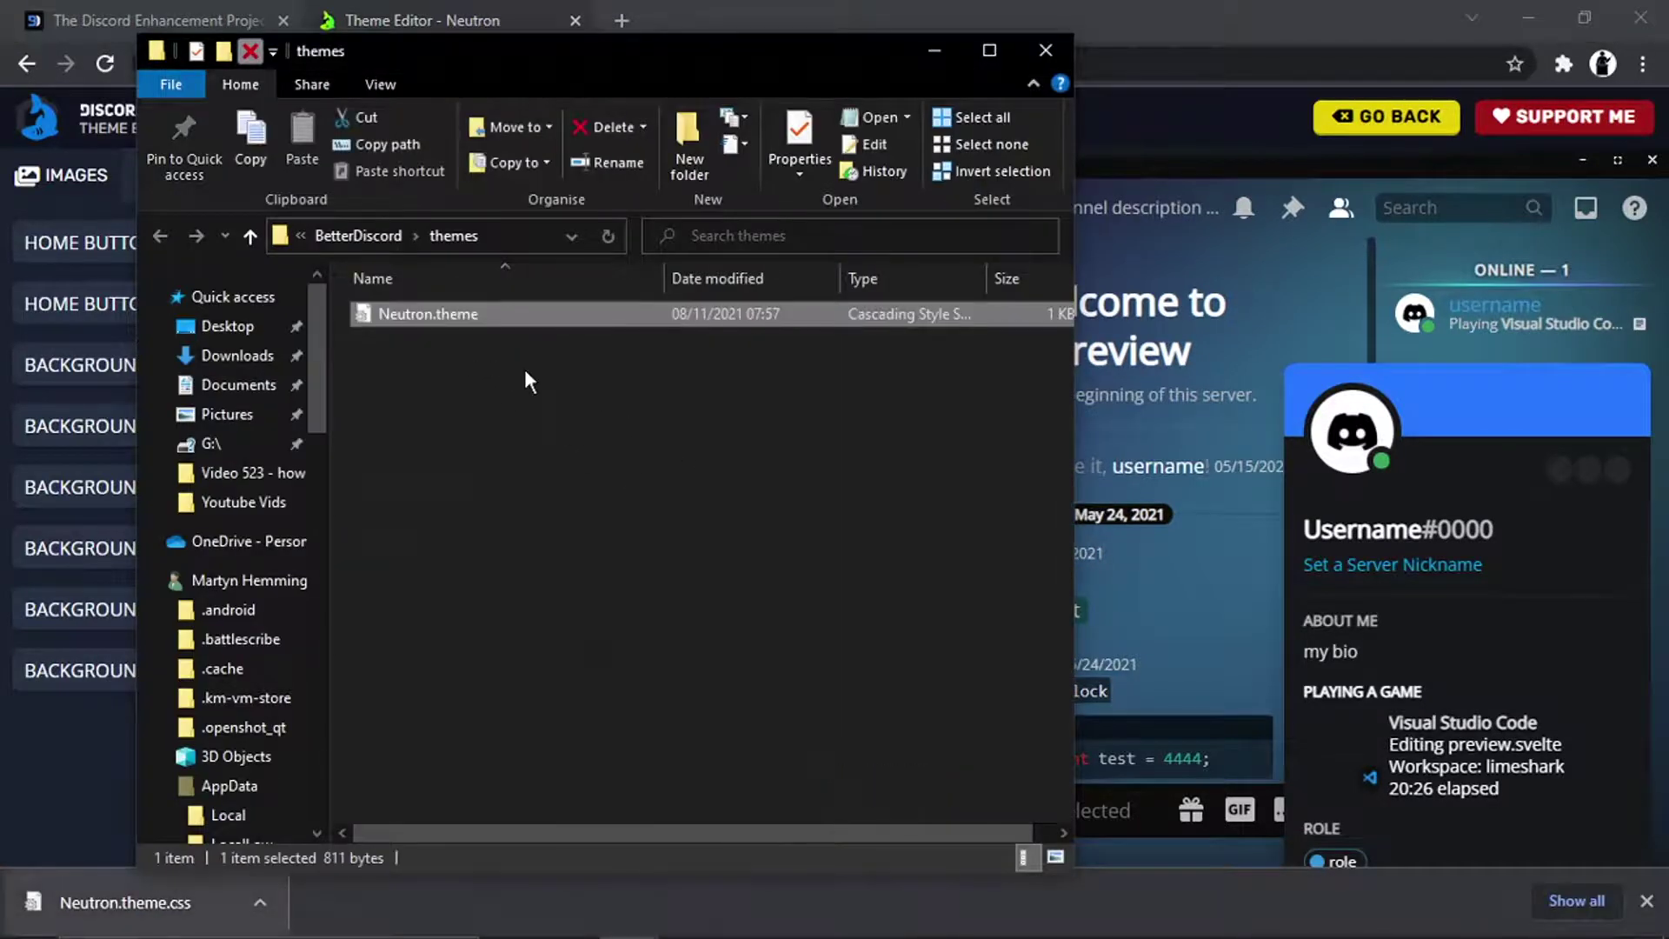
{"action": "left_click", "coordinate": [524, 377]}
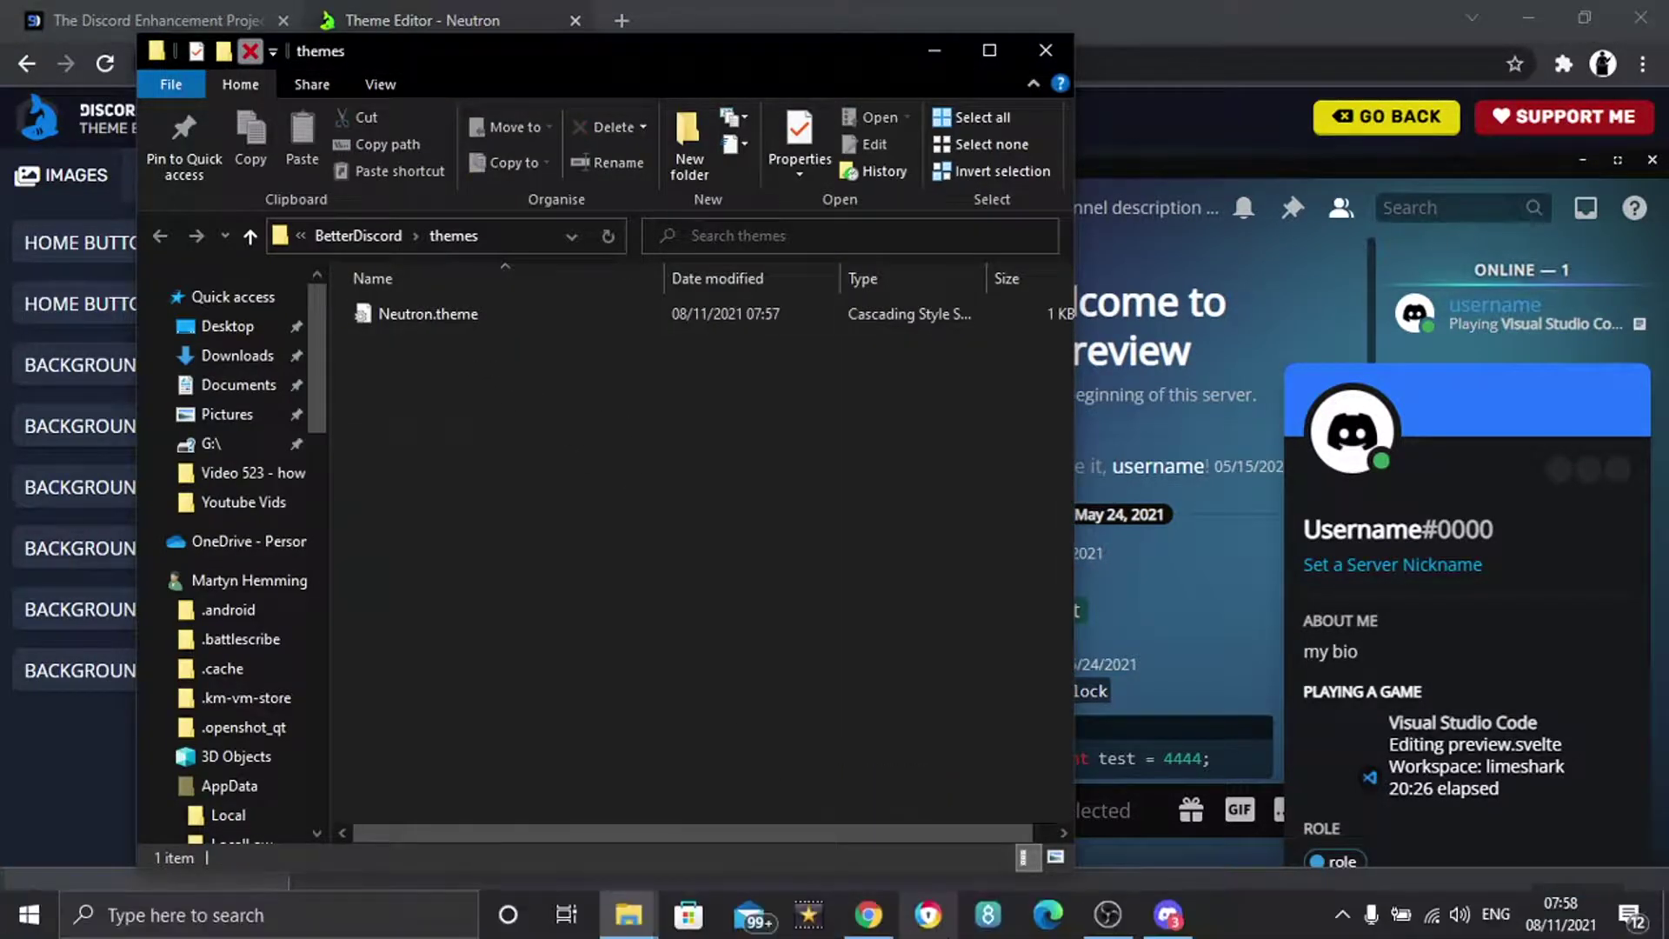
Return to Discord, enable the Neutron theme, and view it on the Friends page in a maximized window.
{"action": "left_click", "coordinate": [1170, 917]}
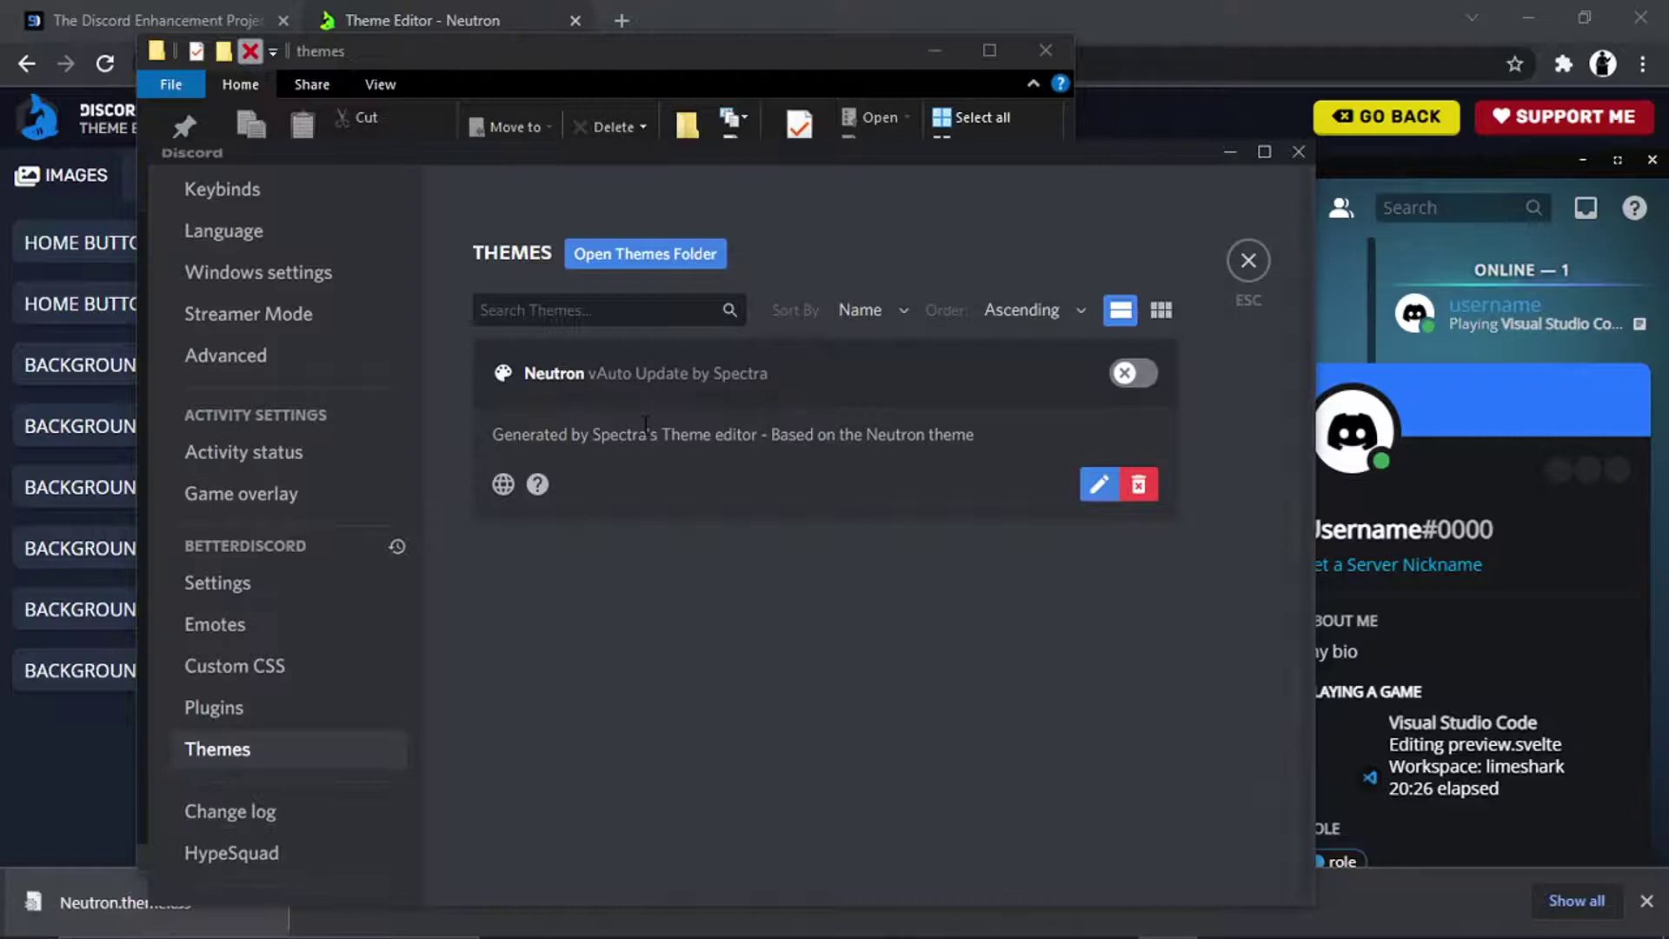
{"action": "left_click", "coordinate": [1127, 383]}
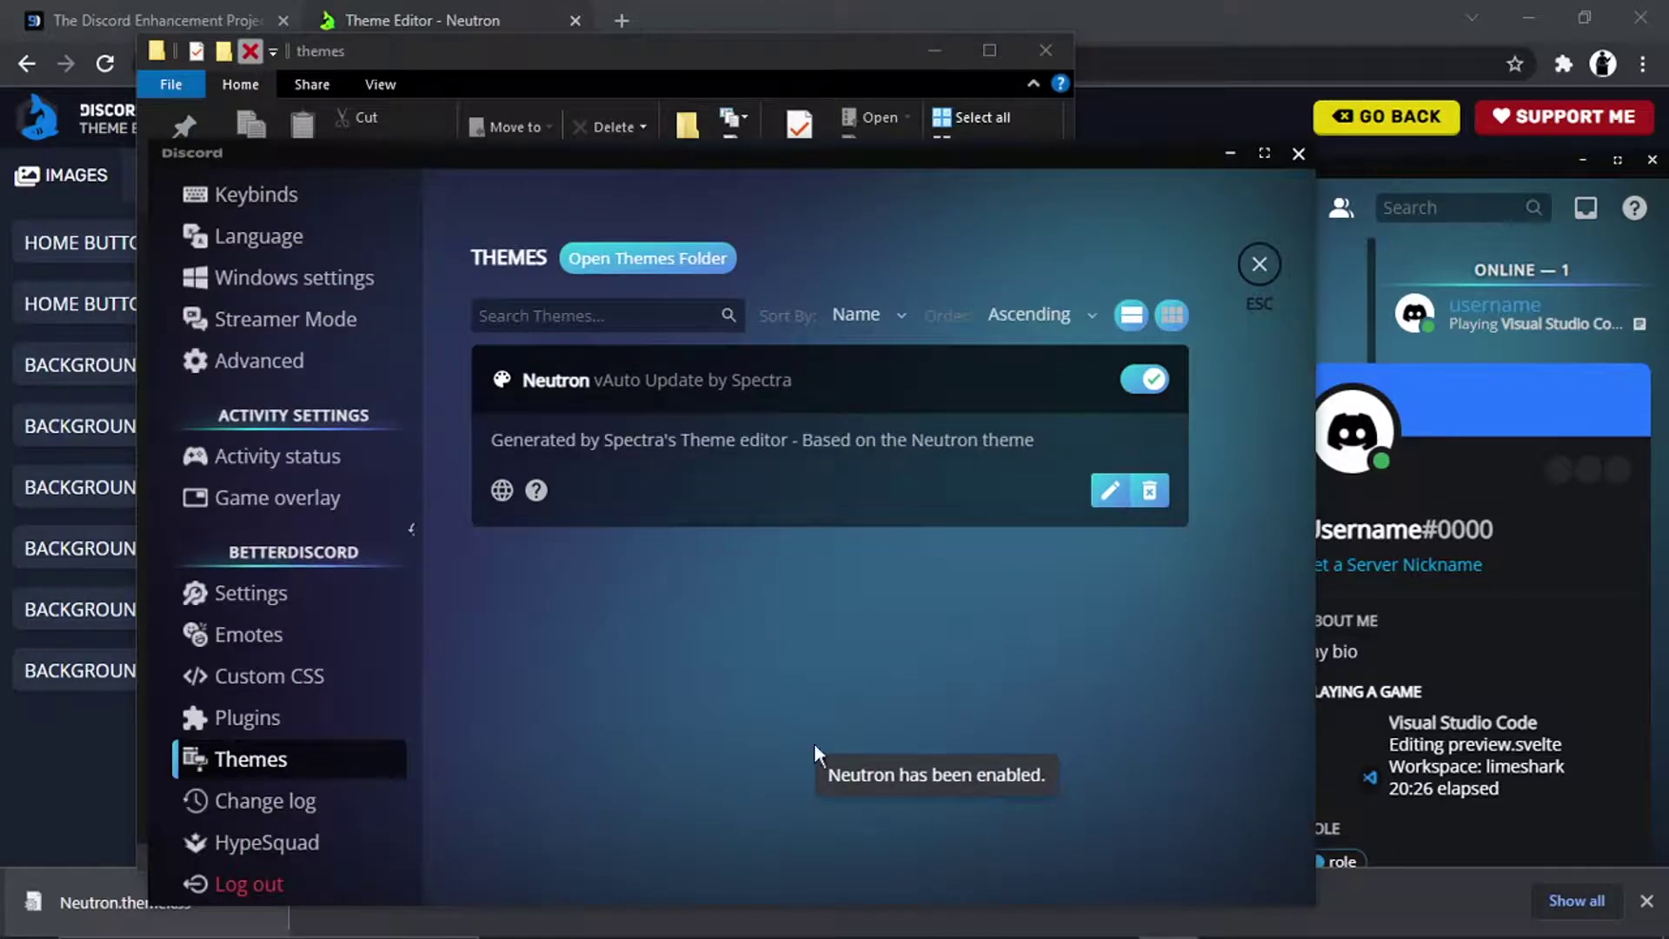
{"action": "left_click", "coordinate": [1257, 265]}
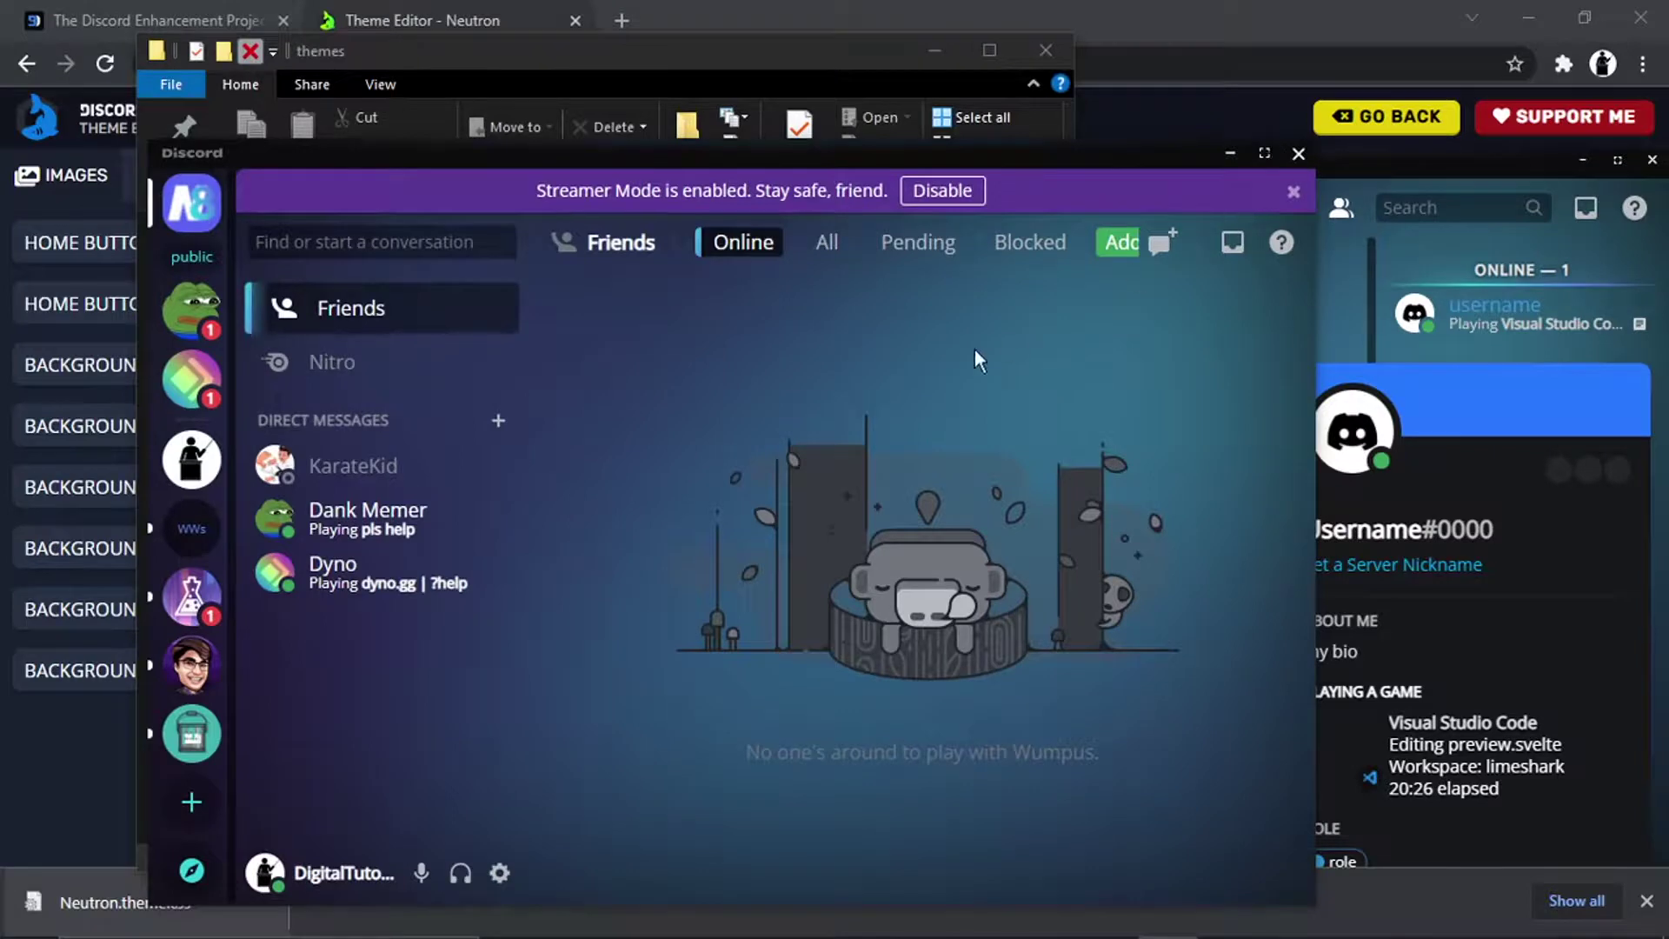
{"action": "left_click_drag", "start_coordinate": [1116, 150], "coordinate": [1073, 256]}
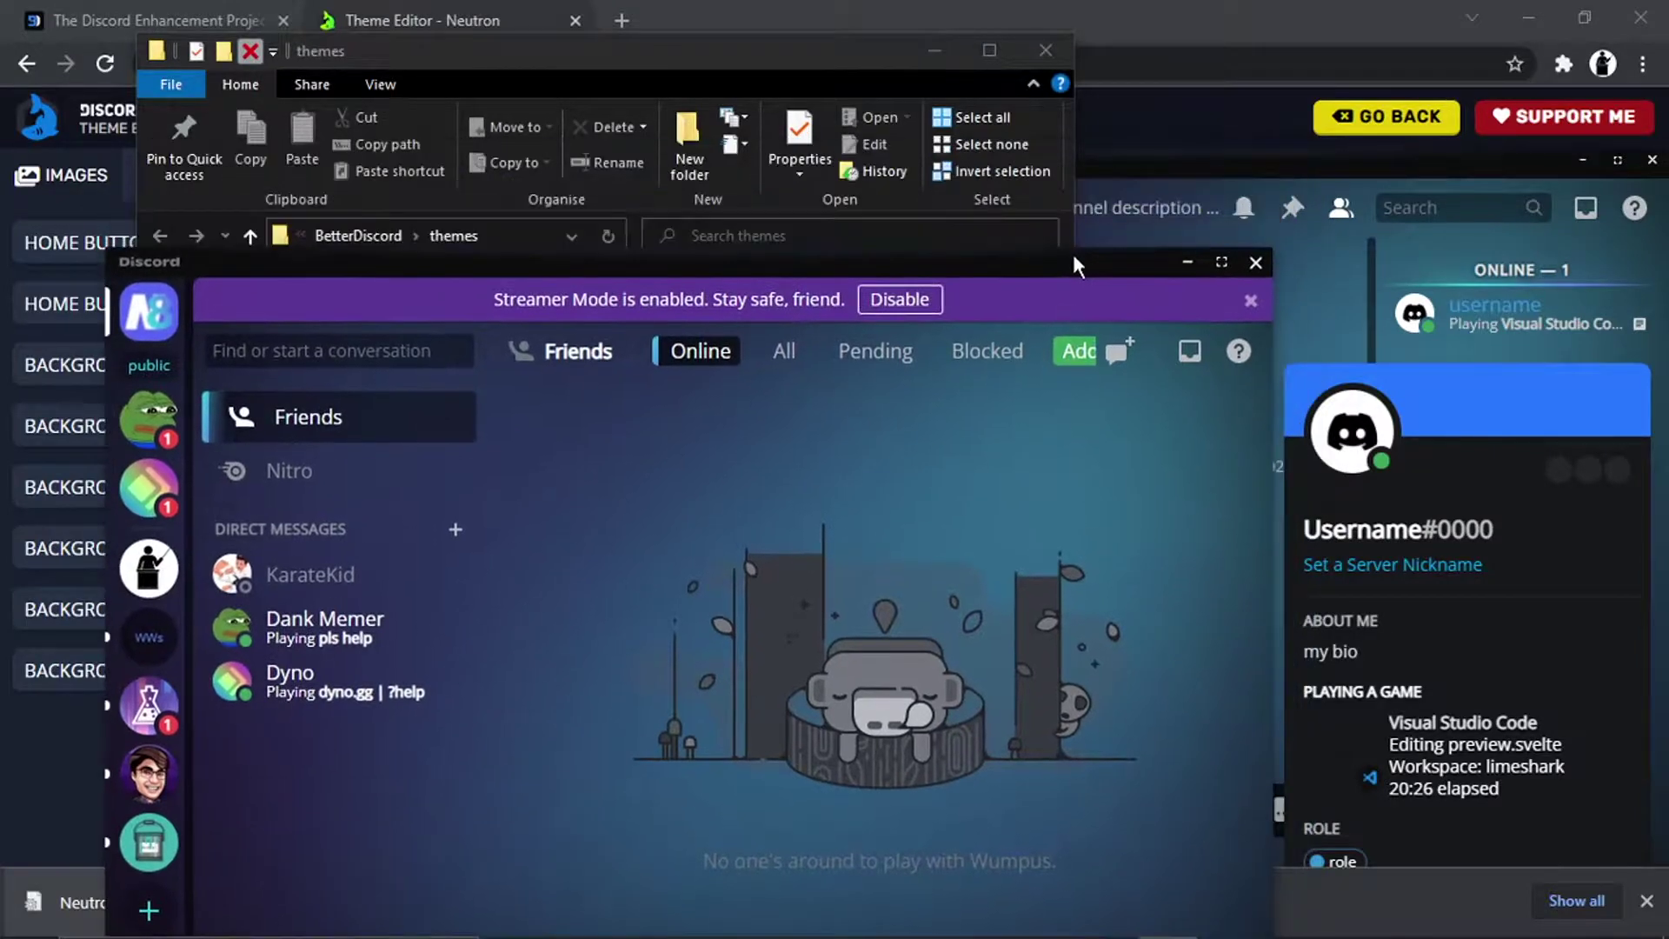
{"action": "left_click", "coordinate": [1221, 260]}
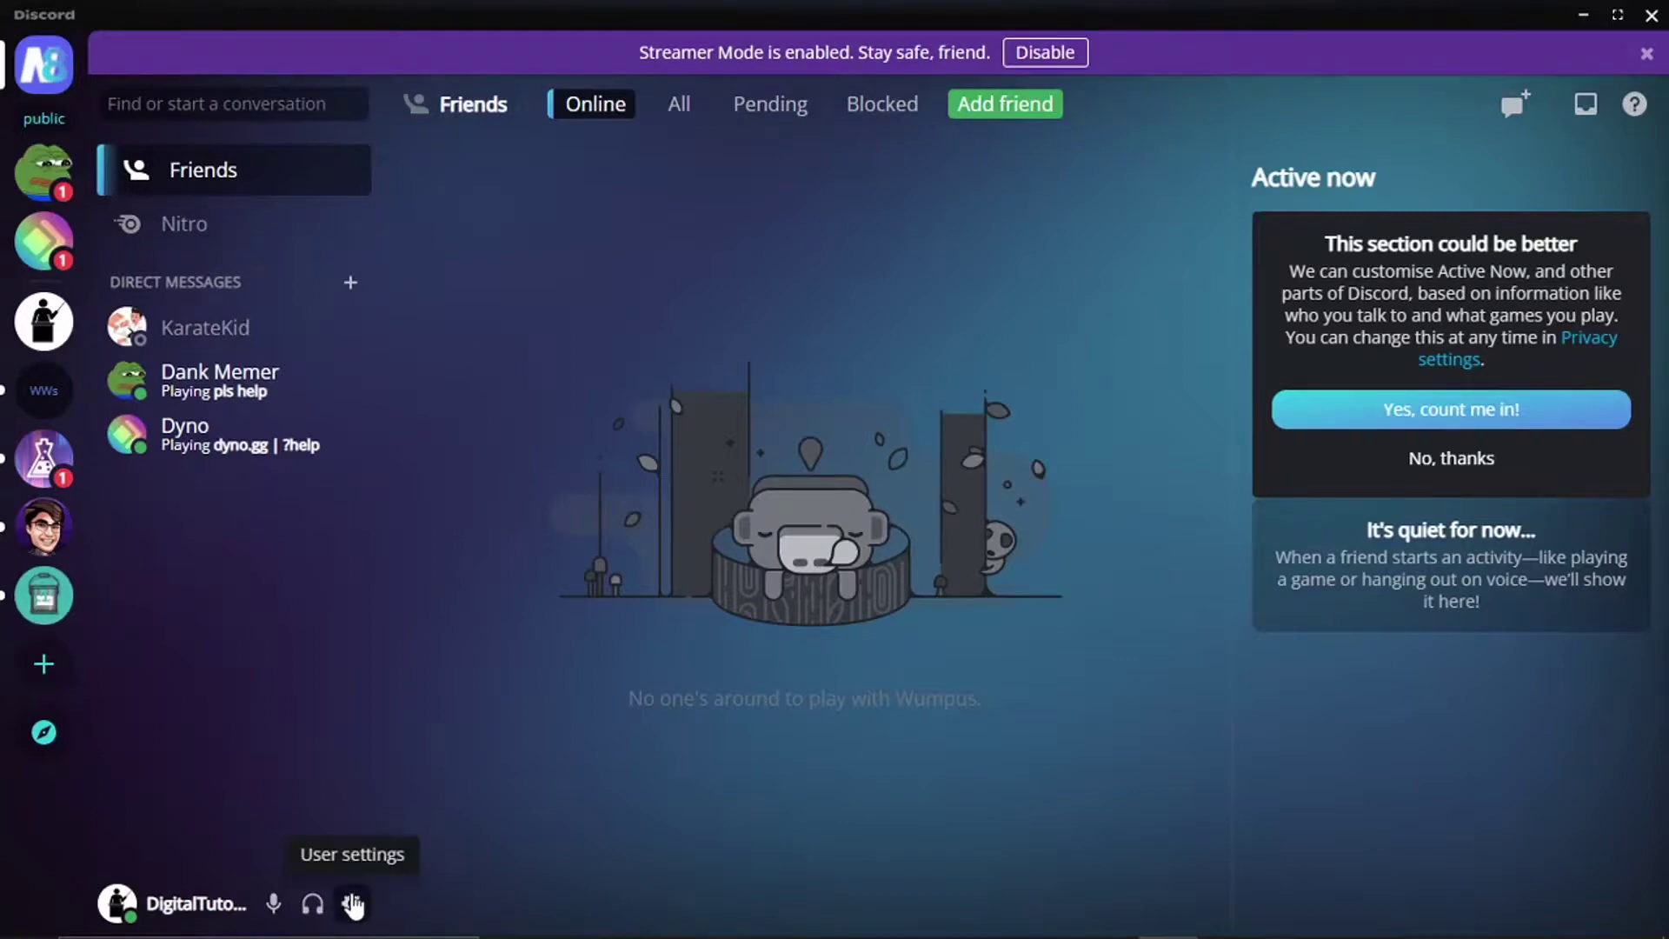
Disable the Neutron theme on the BetterDiscord Themes page in user settings, and close the settings.
{"action": "left_click", "coordinate": [351, 903]}
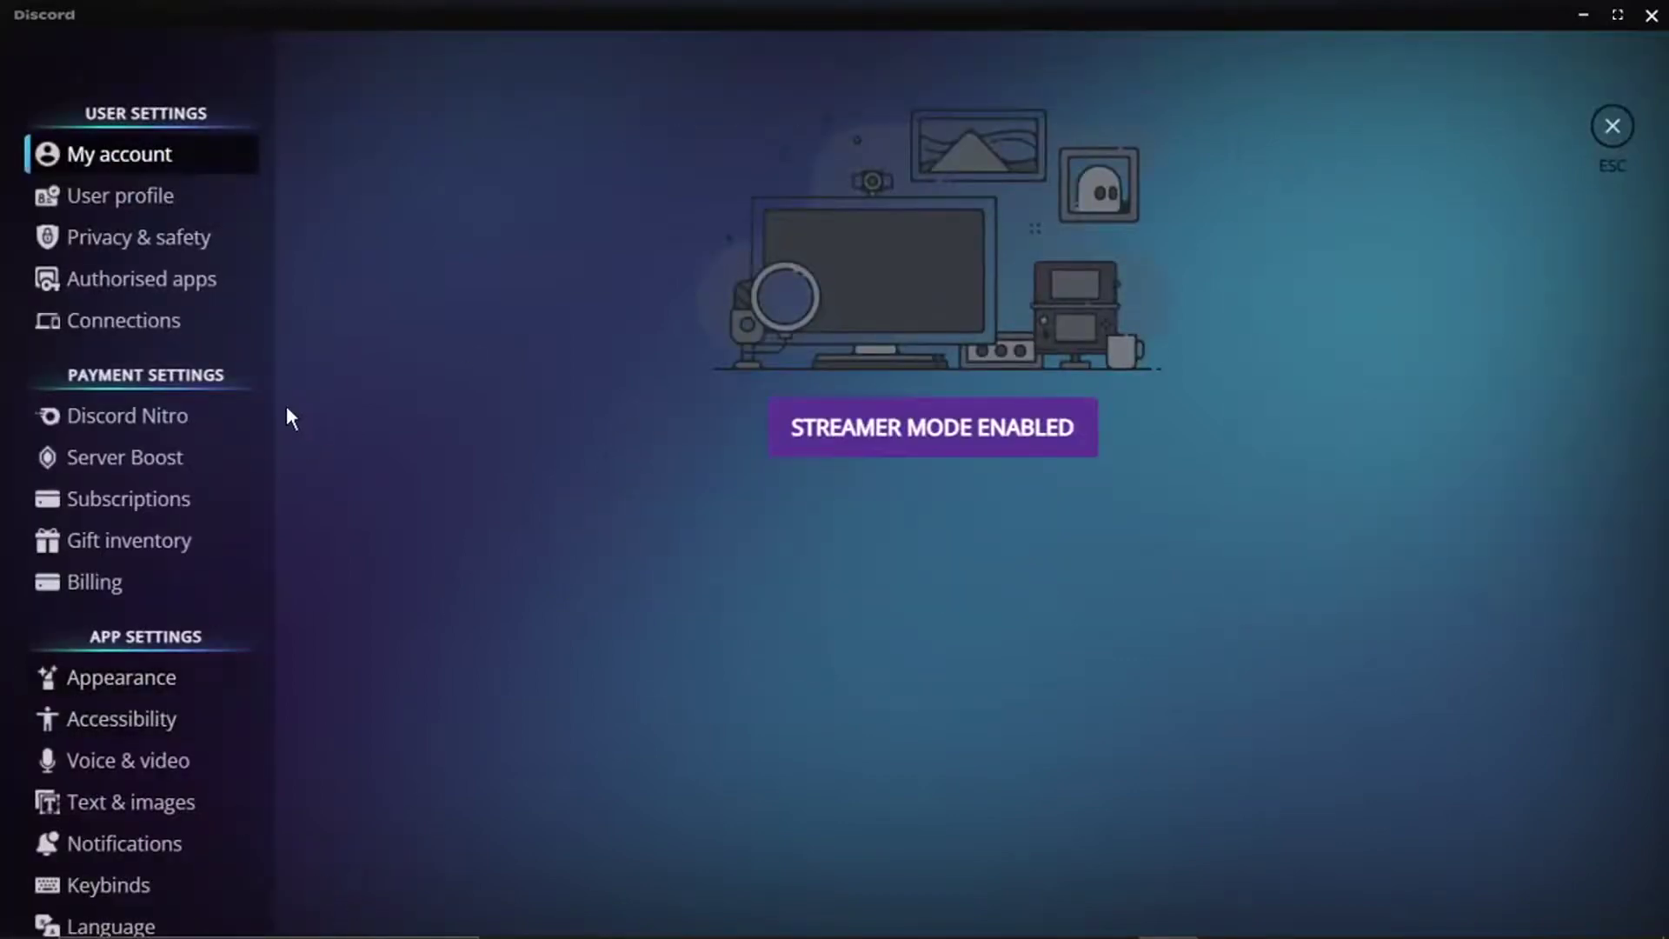
{"action": "left_click_drag", "start_coordinate": [270, 388], "coordinate": [252, 774]}
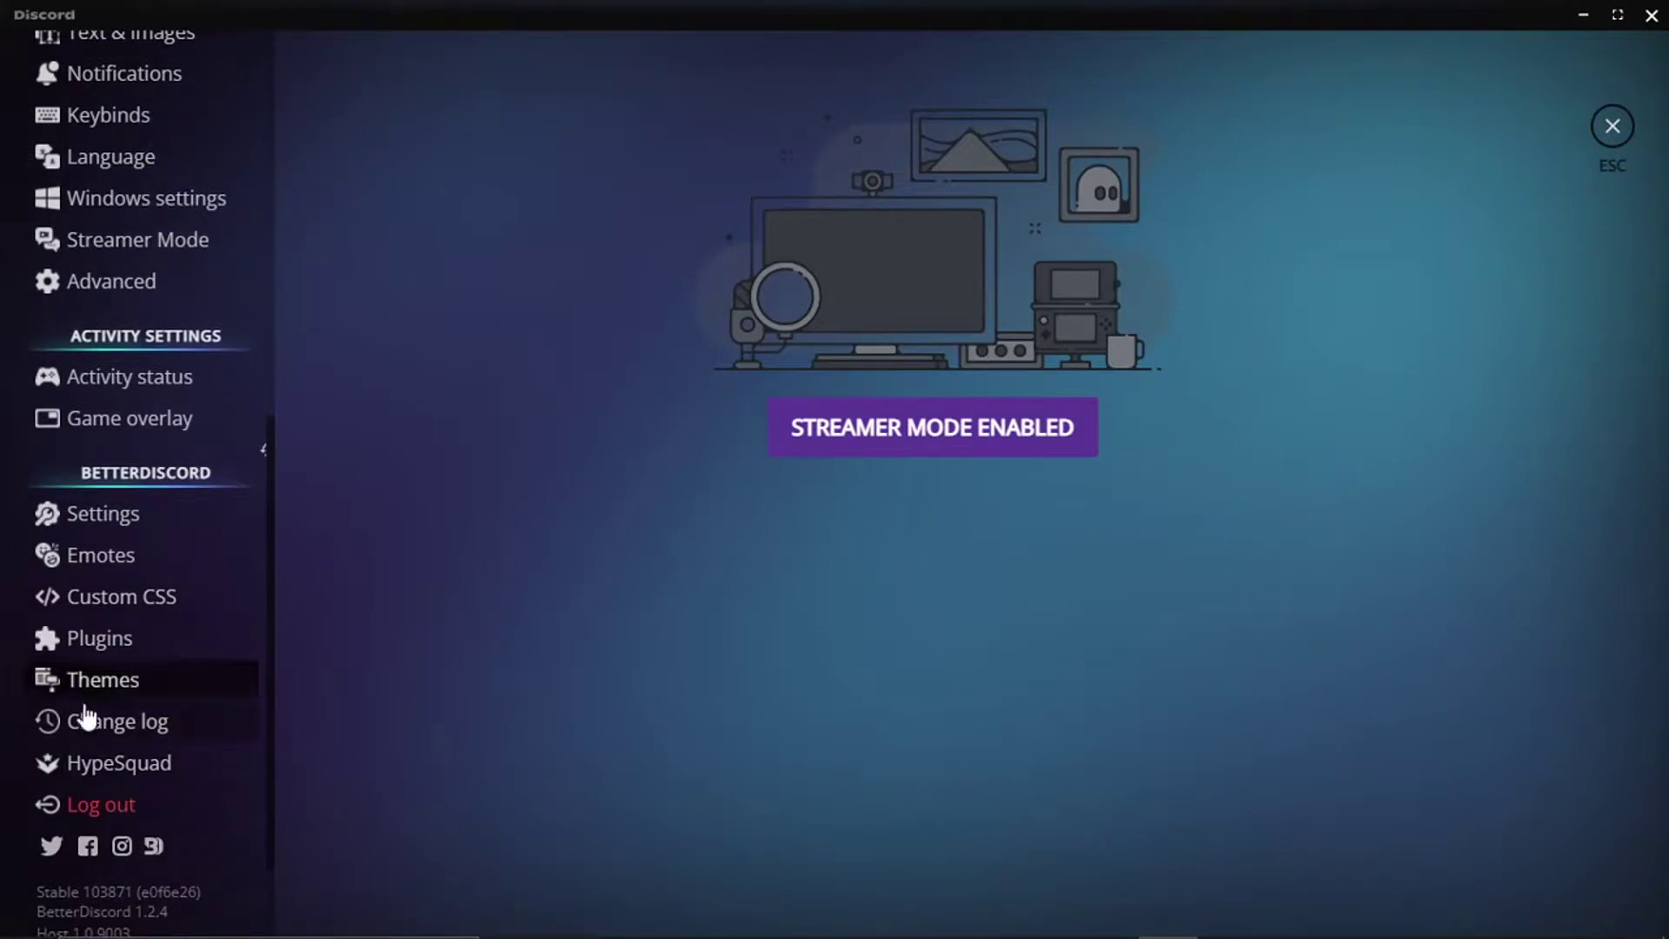
{"action": "left_click", "coordinate": [120, 686]}
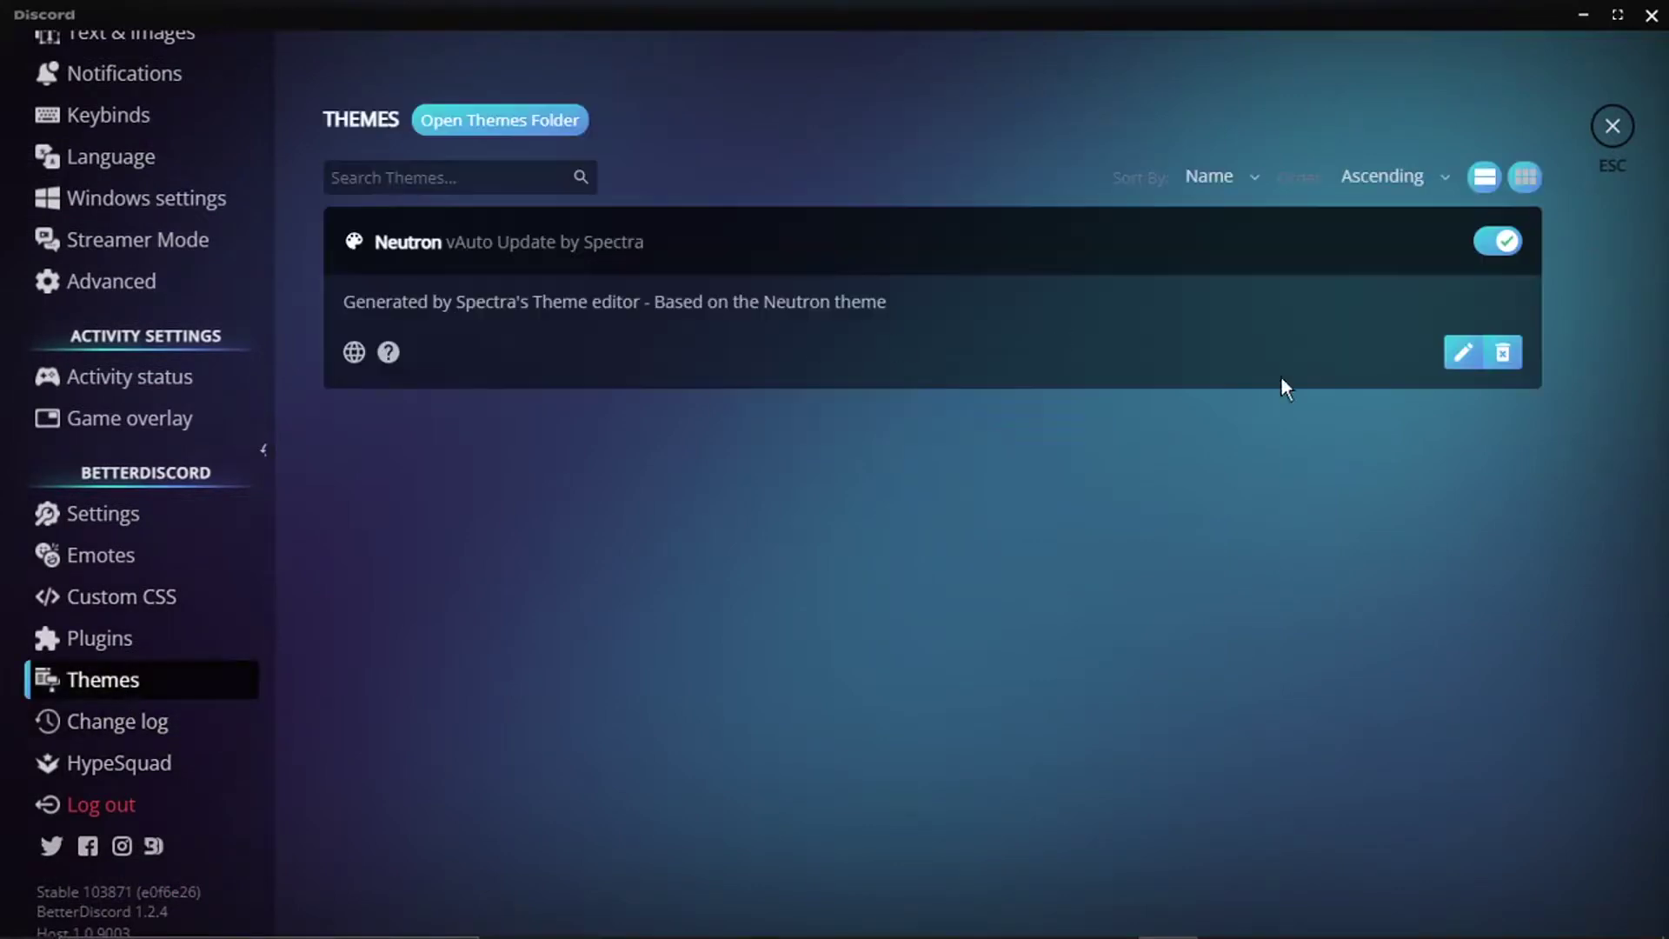
{"action": "left_click", "coordinate": [1486, 247]}
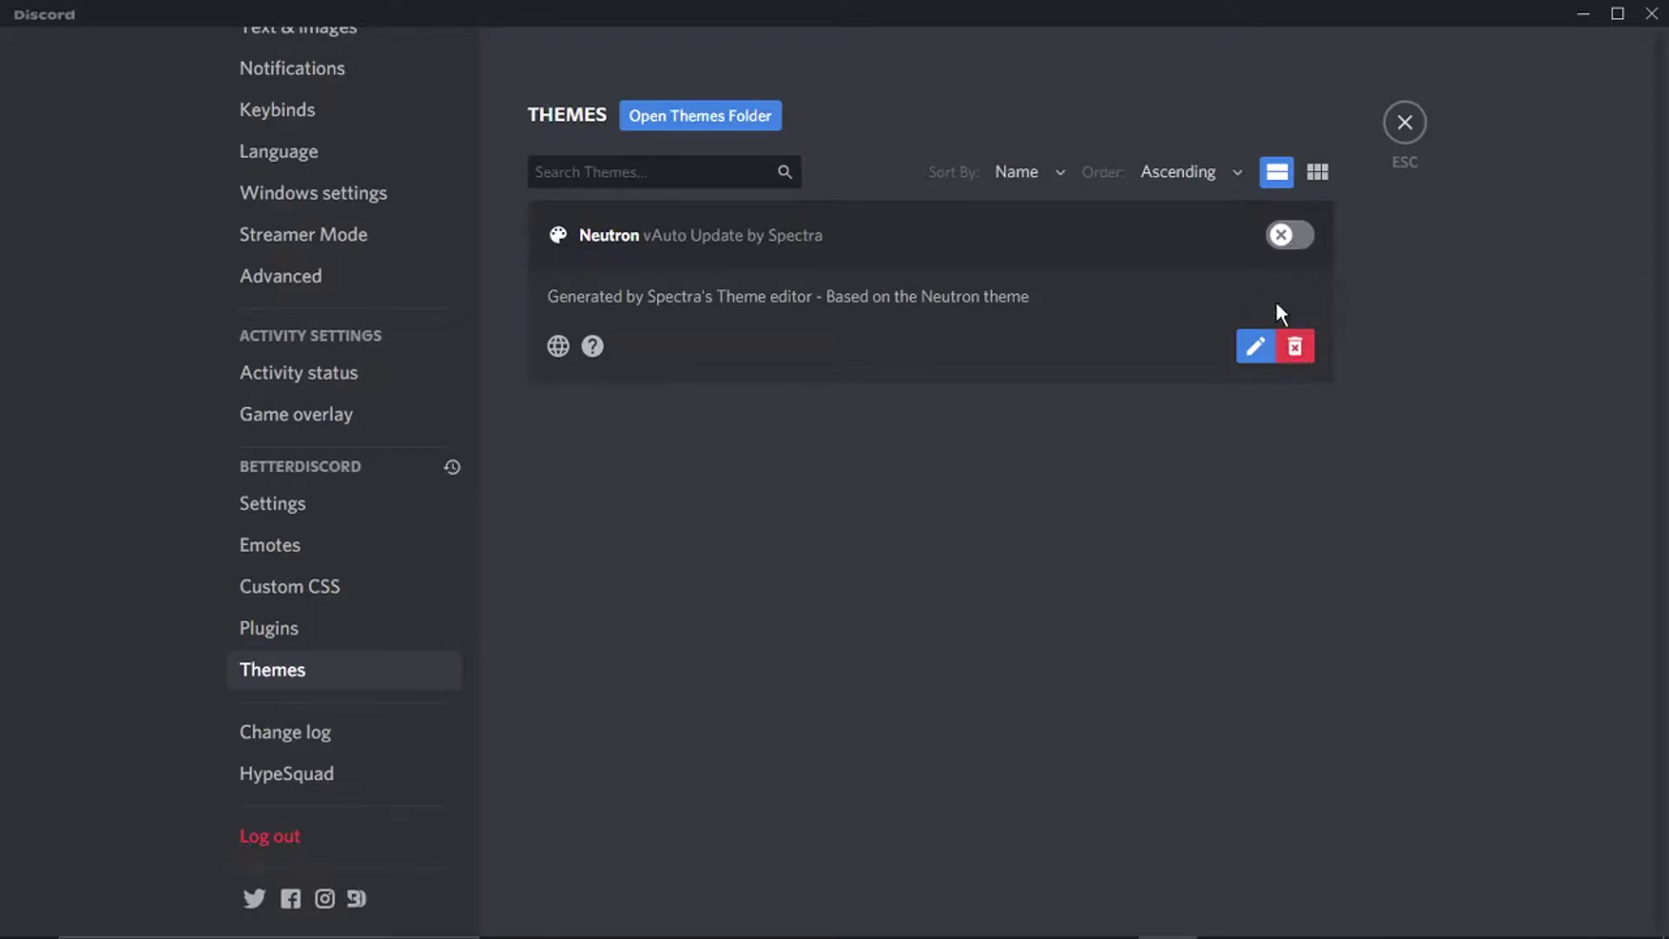
{"action": "left_click", "coordinate": [1406, 133]}
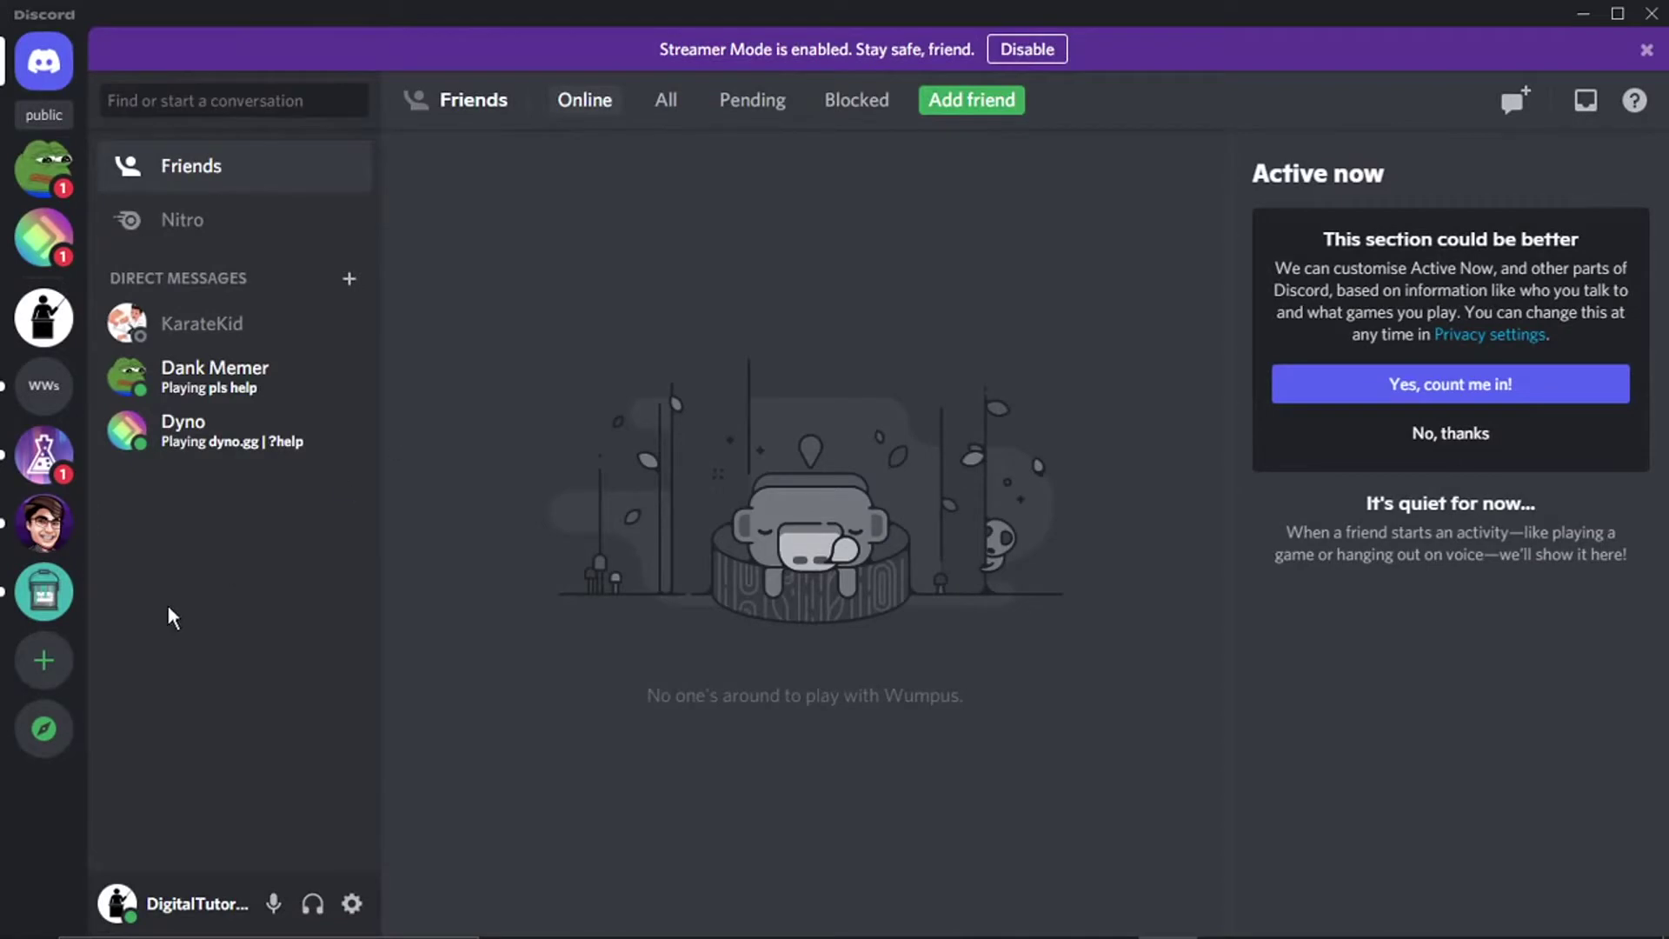